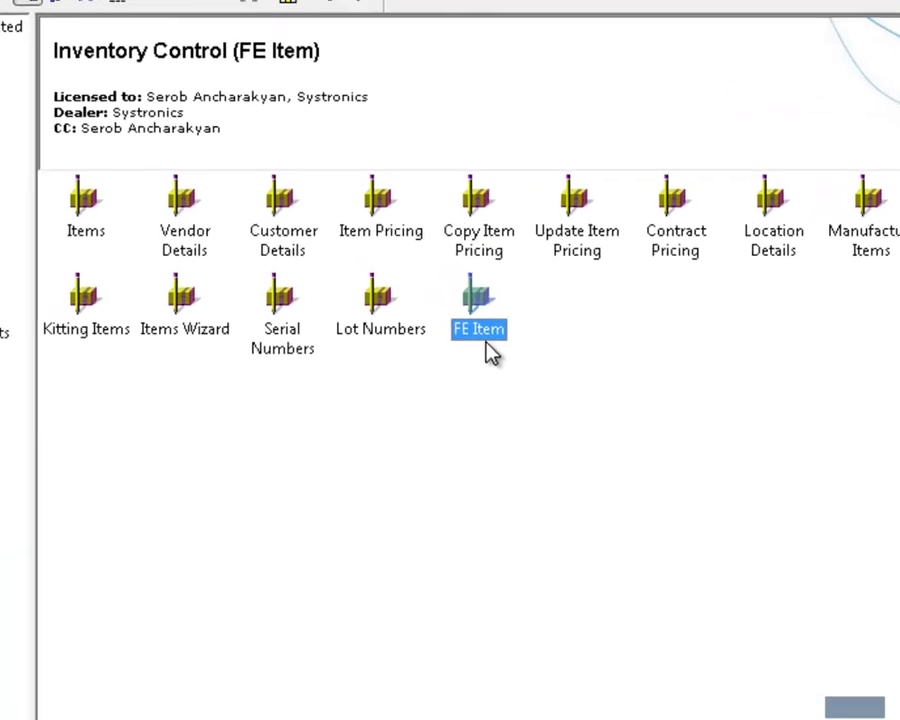
Launch the FE Item customization screen and advance to item A1-103/0, Fluorescent Desk Lamp
double_click(487, 343)
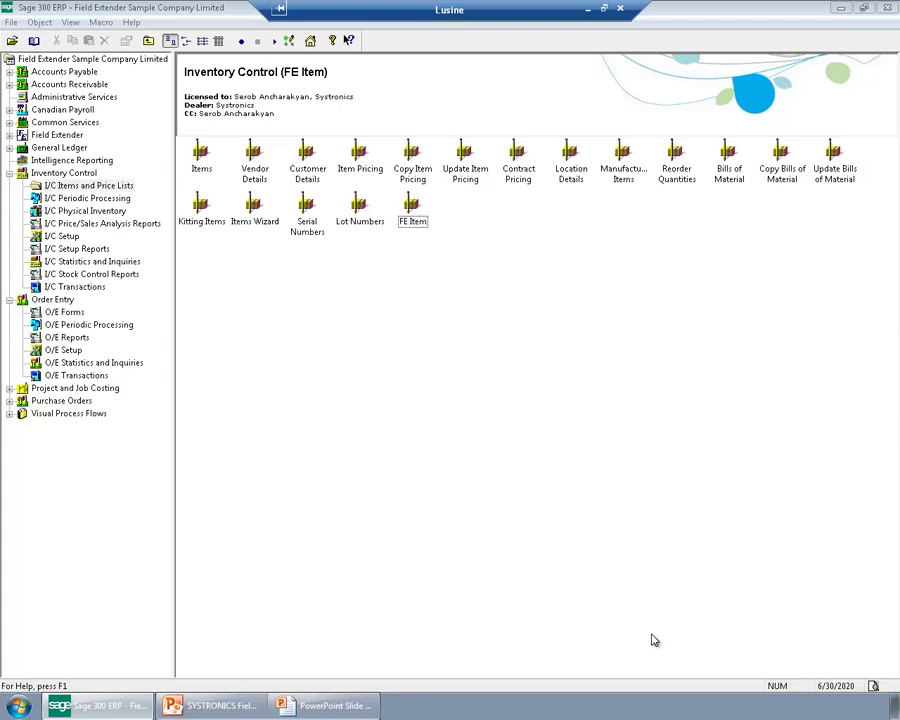
click(416, 221)
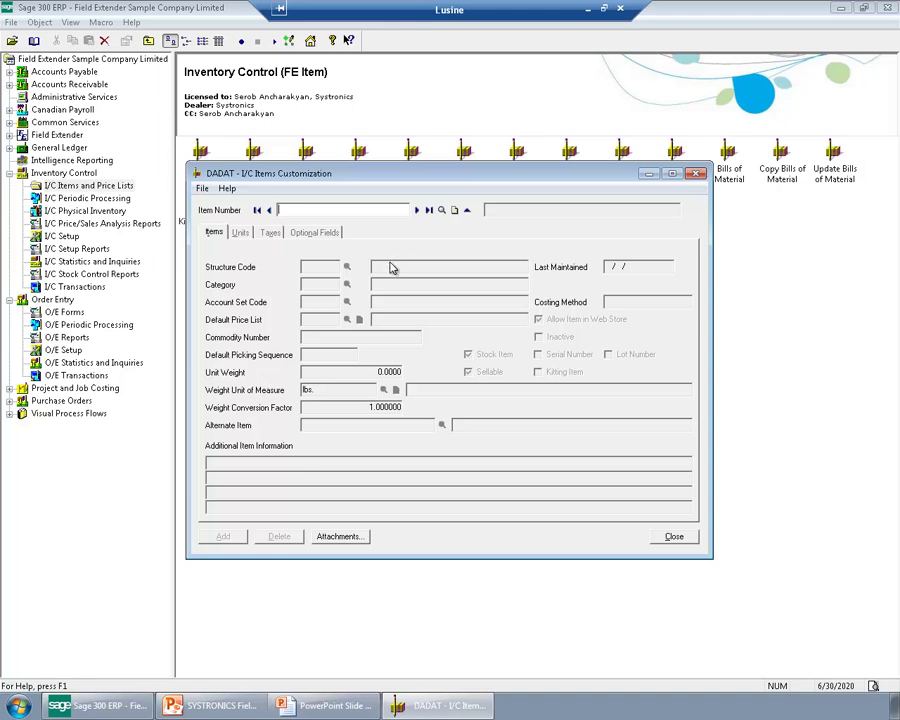
click(417, 210)
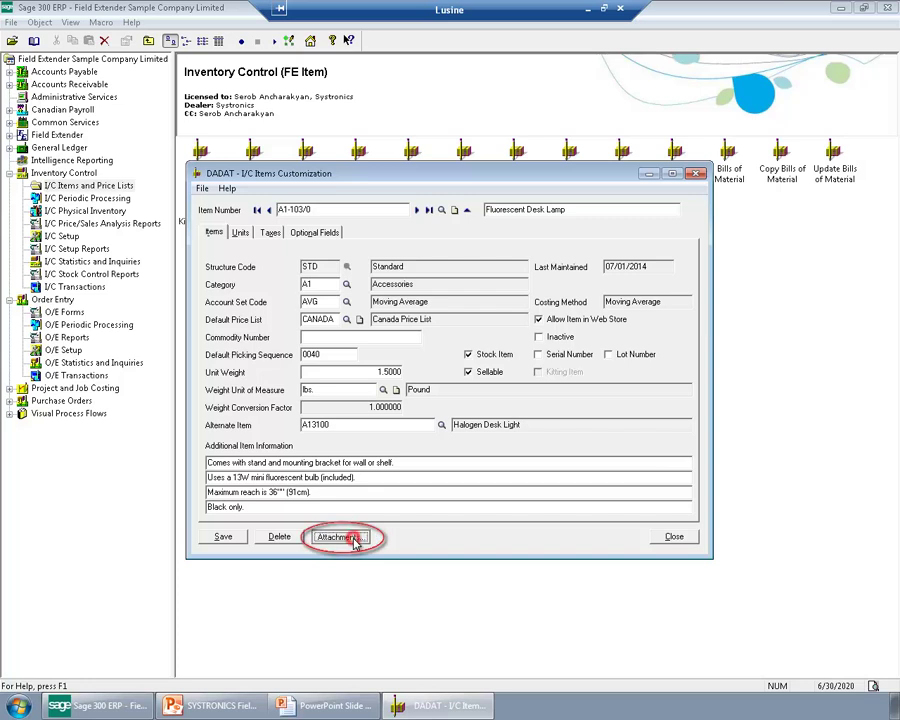
Attach A11030.jpg from the Desktop to the item's Image optional field and save
click(352, 539)
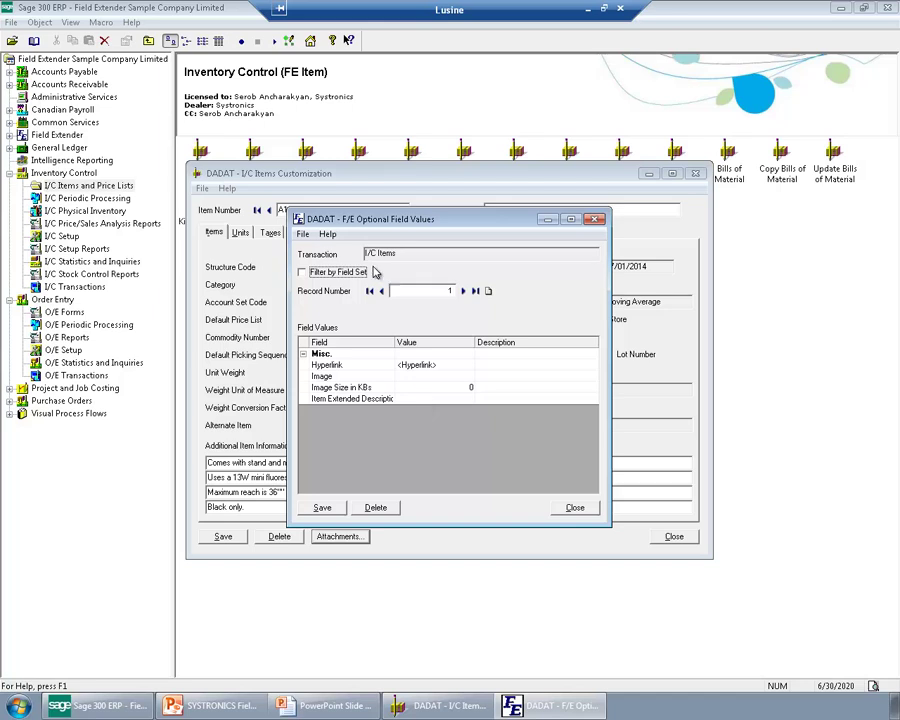
click(349, 376)
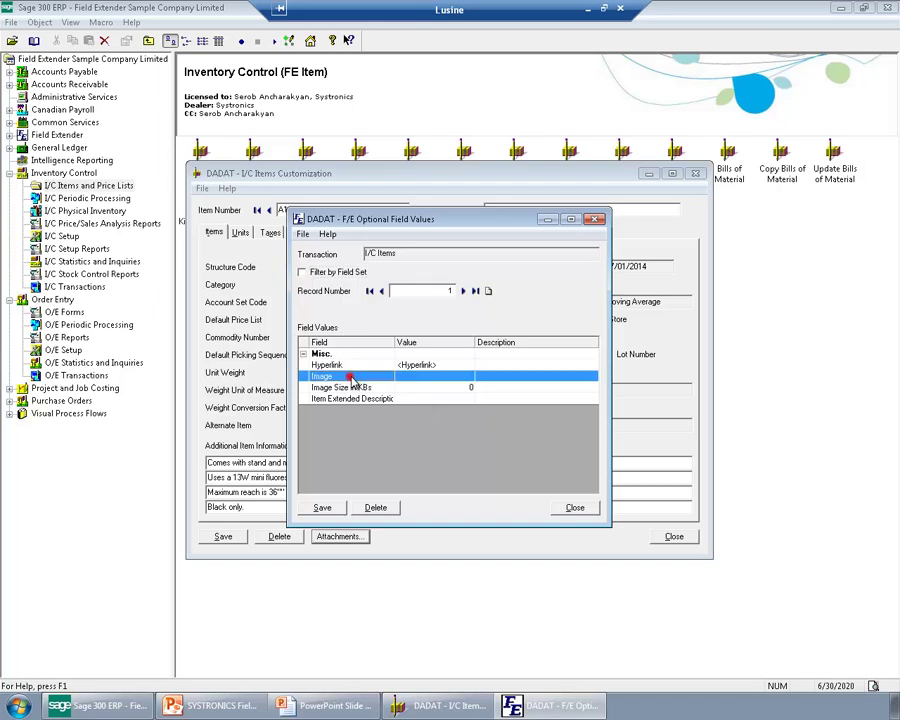
right_click(470, 377)
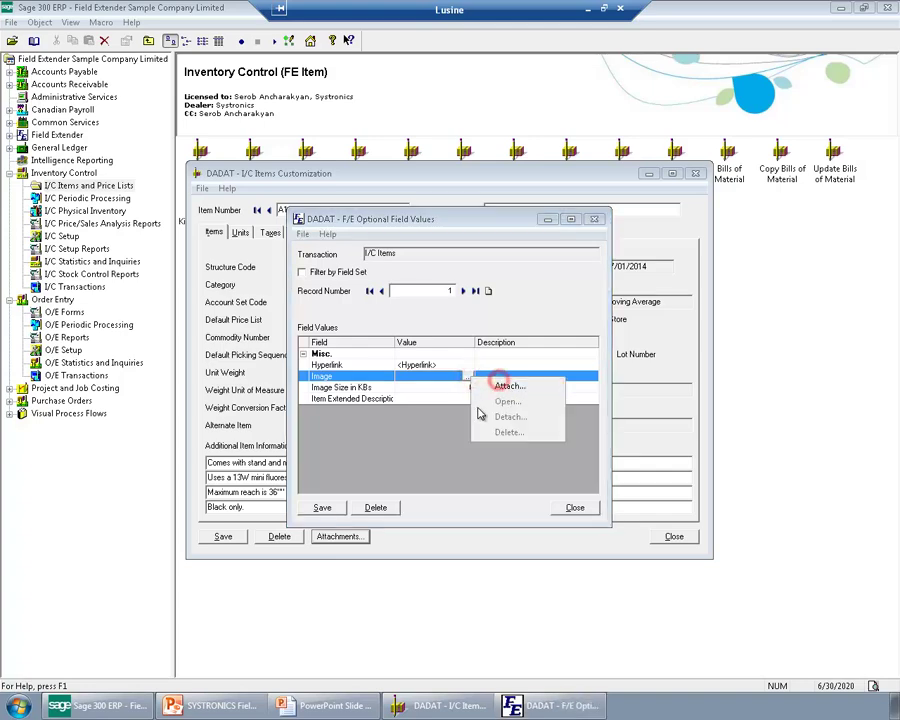
click(506, 386)
click(347, 338)
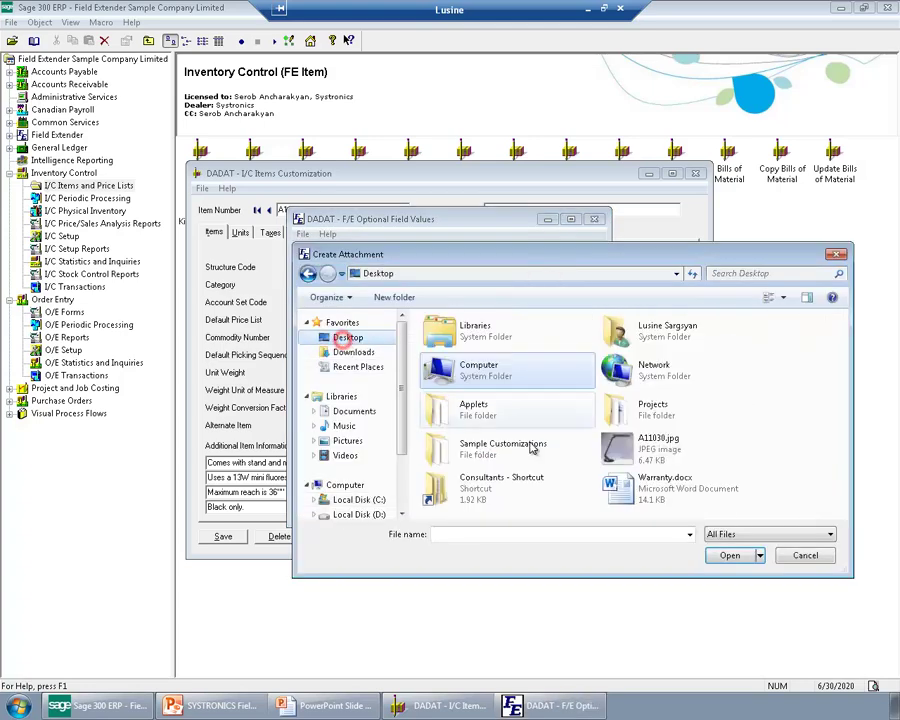
click(630, 455)
double_click(630, 455)
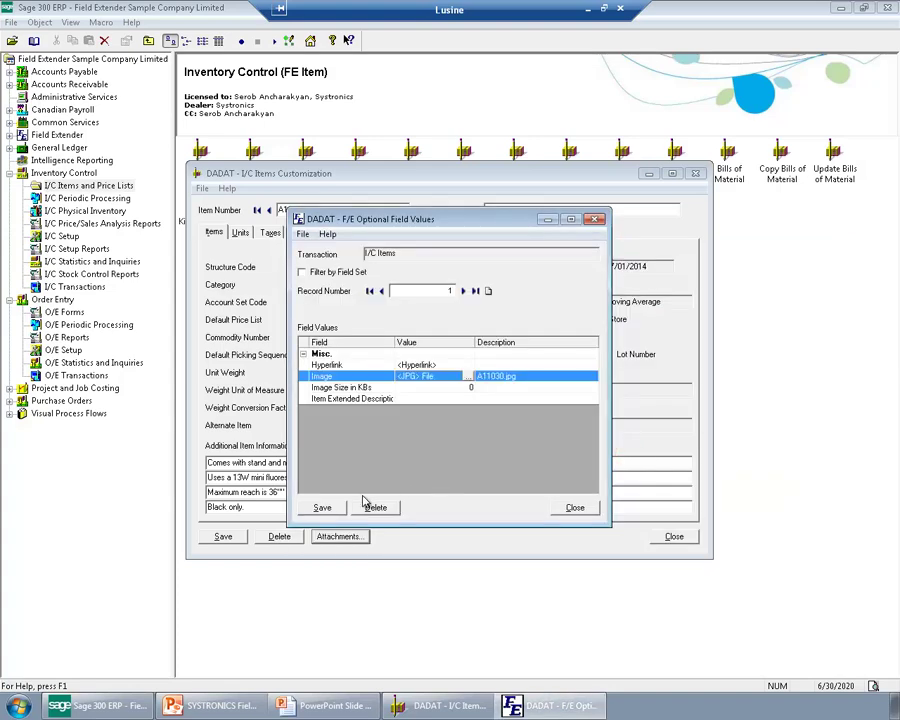
click(322, 508)
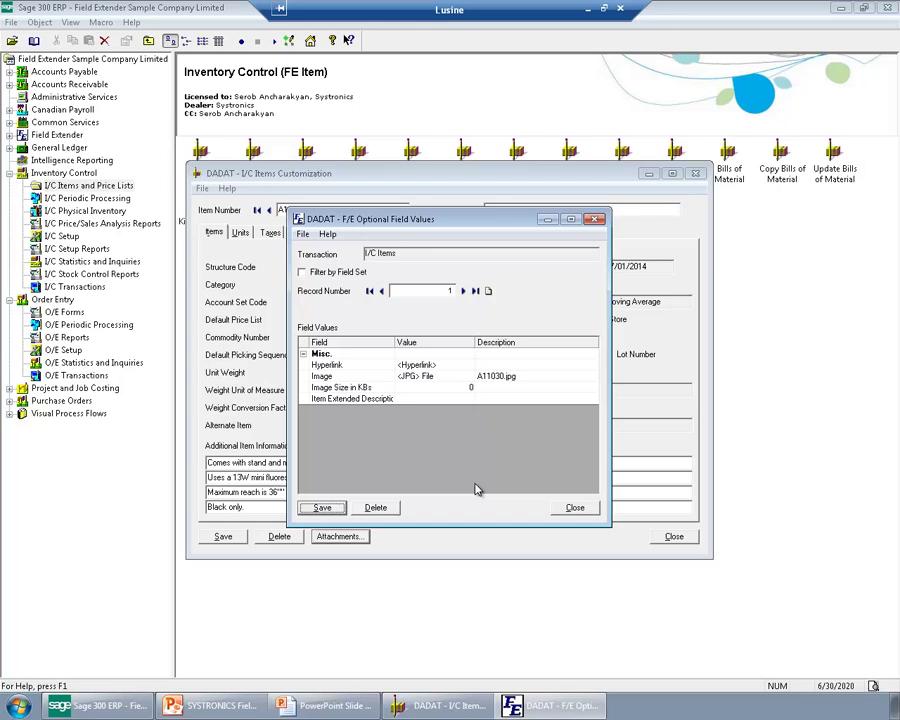
Paste the A11030.jpg path into the Hyperlink field, save, and preview the linked picture
click(449, 366)
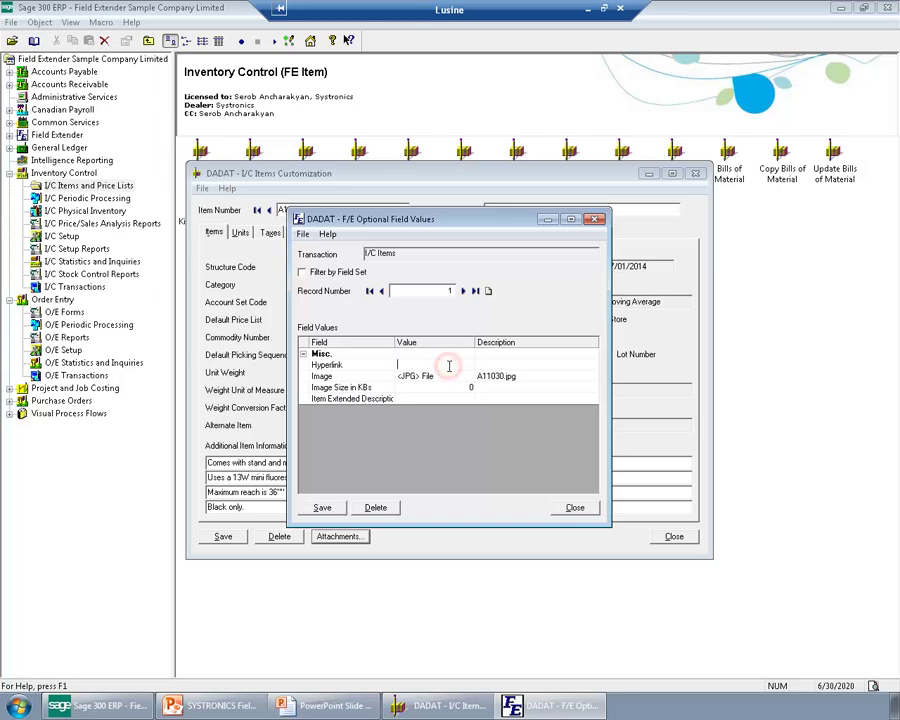
text(C:\Users\lusine\Desktop\A11030.jpg)
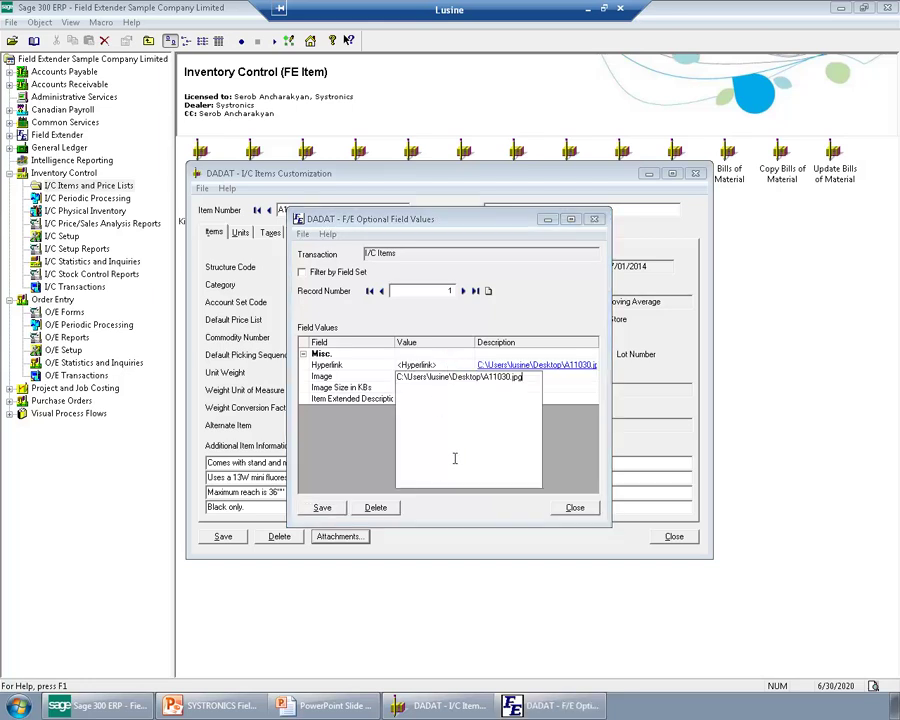
click(455, 464)
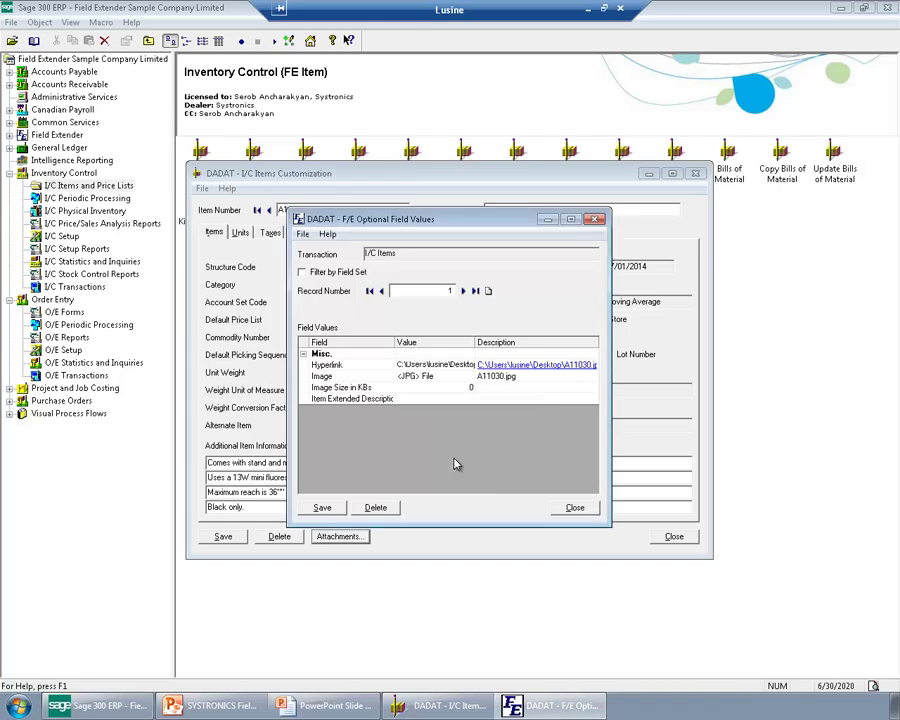
click(322, 507)
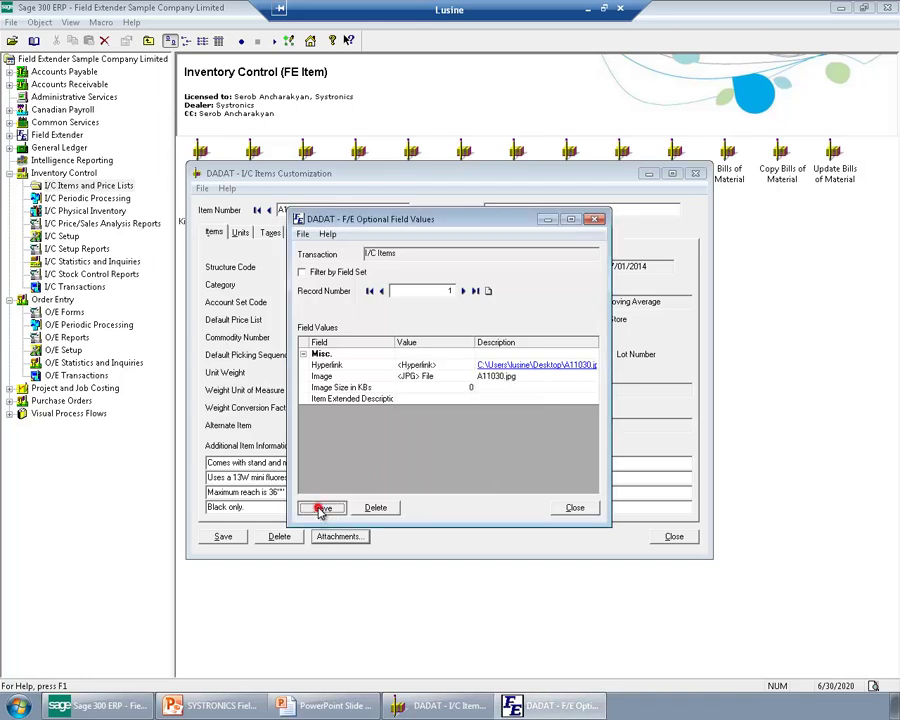
click(521, 368)
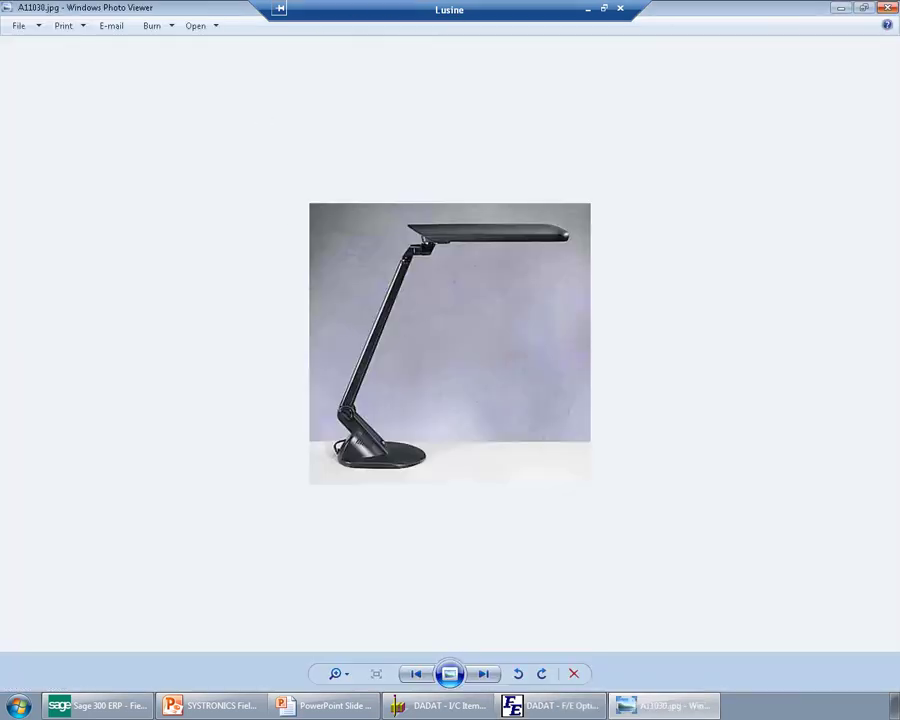
click(889, 11)
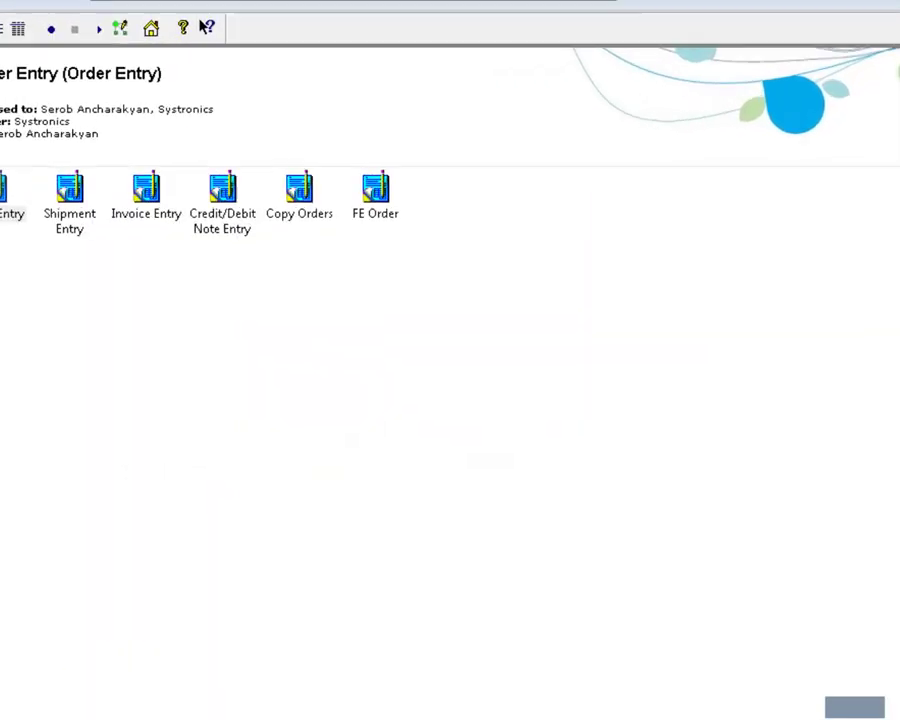
Launch the FE Order customization screen from O/E Transactions
click(380, 216)
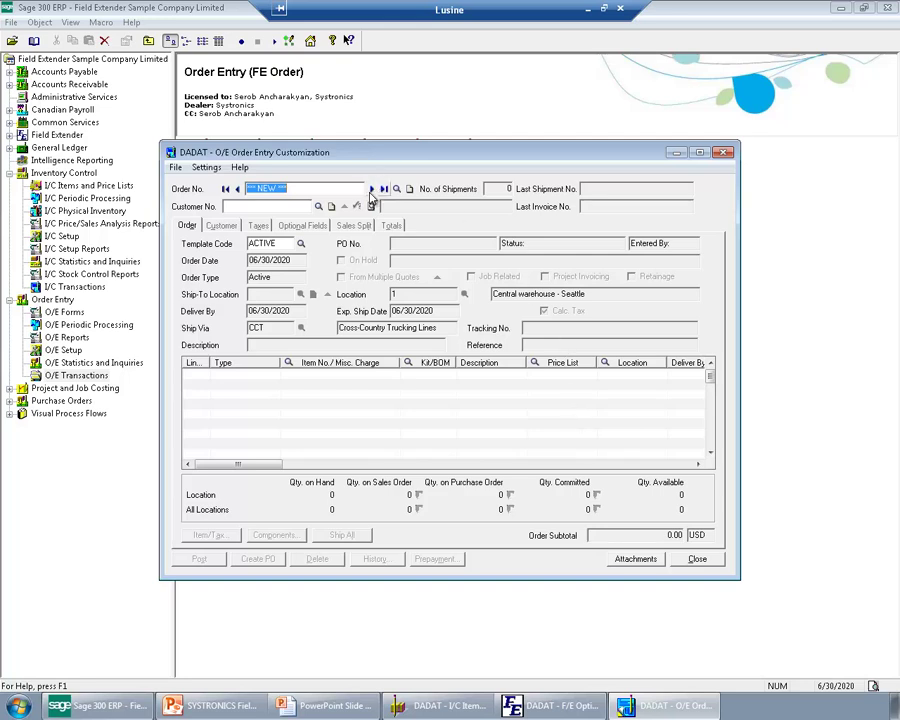
Load the next order and open line A1-103/0's detail optional fields at Warranty Agreement
click(370, 190)
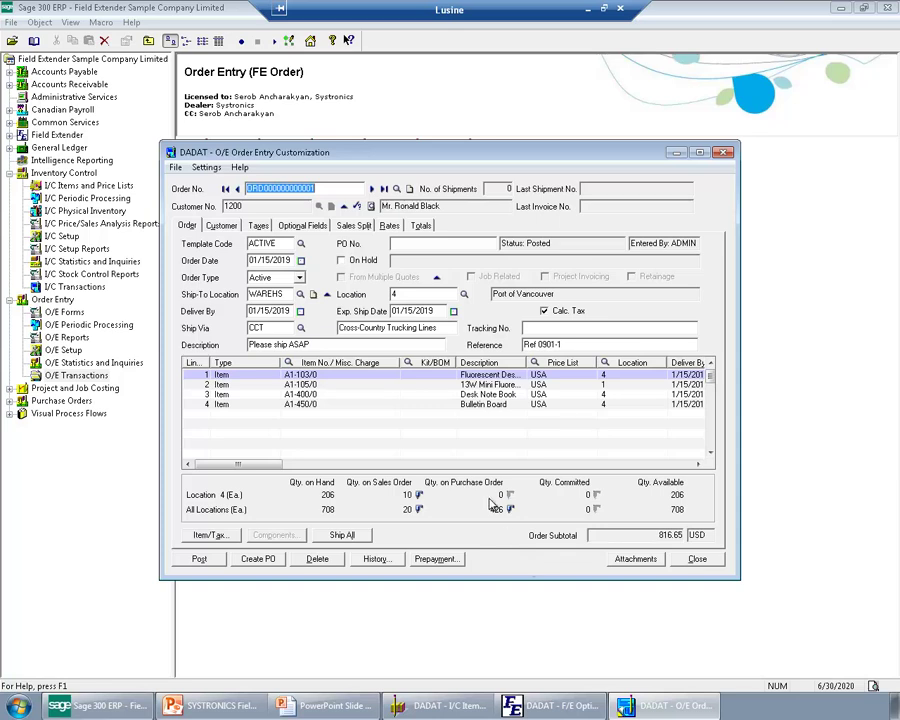
click(270, 374)
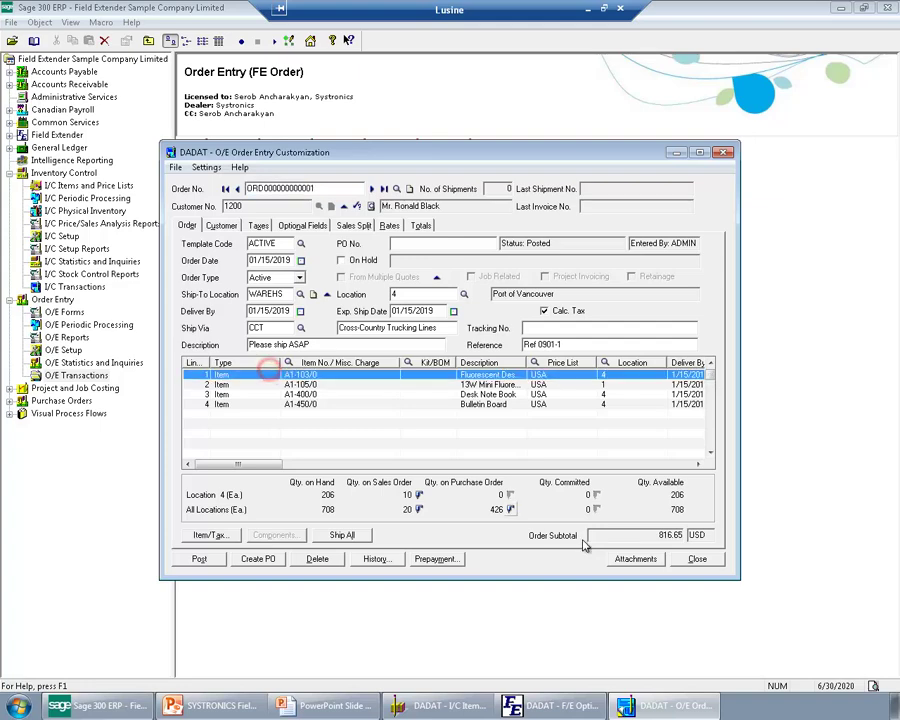
click(636, 560)
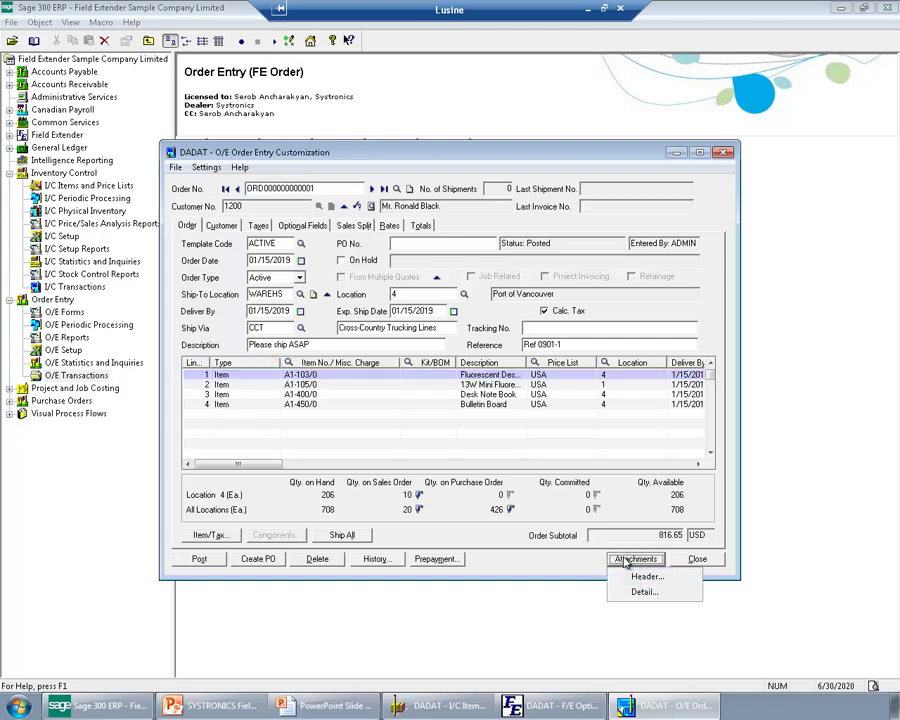
click(642, 593)
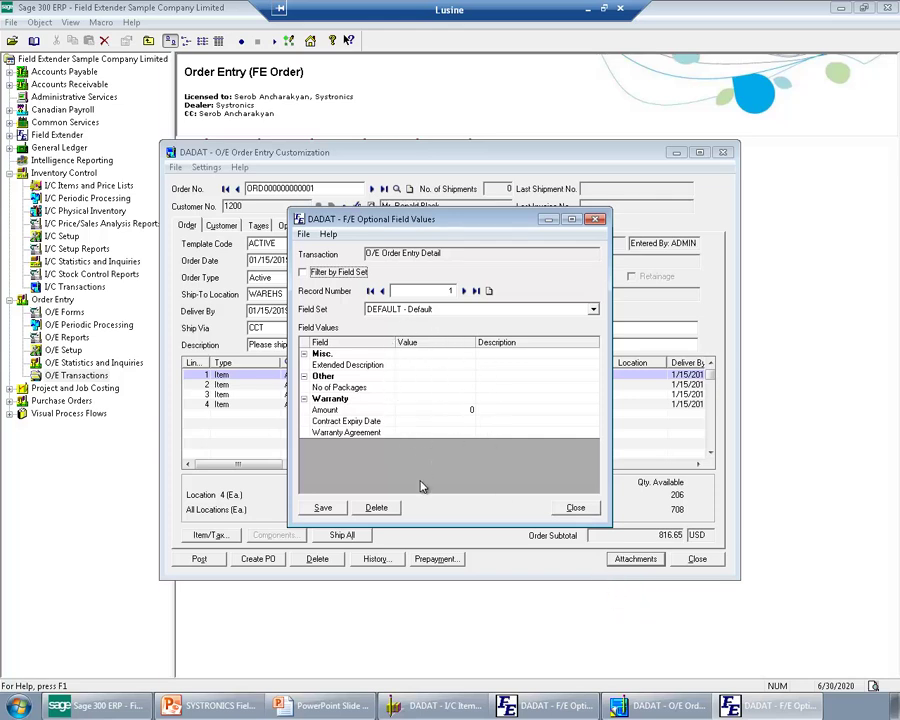
click(366, 432)
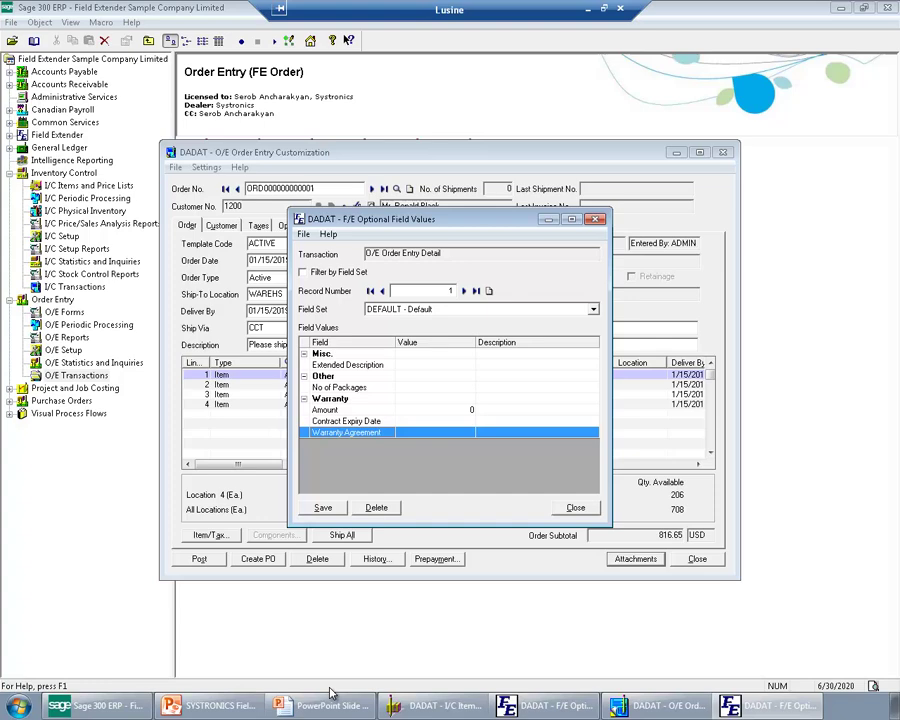
Open Warranty.docx in Word and select the whole agreement text
key(super+d)
double_click(26, 228)
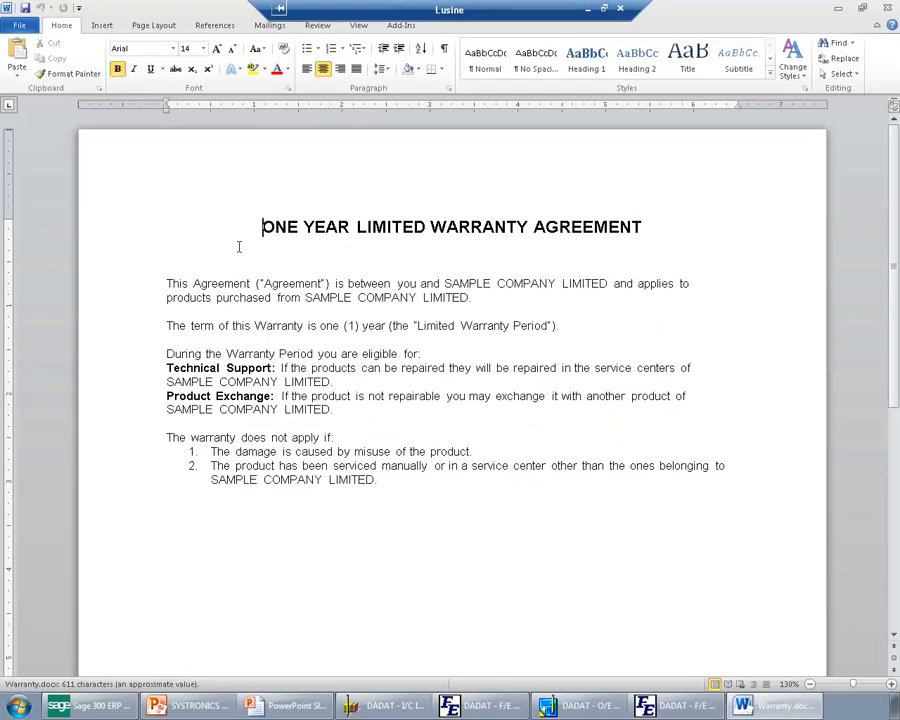
drag(245, 231, 420, 489)
key(ctrl+c)
click(680, 705)
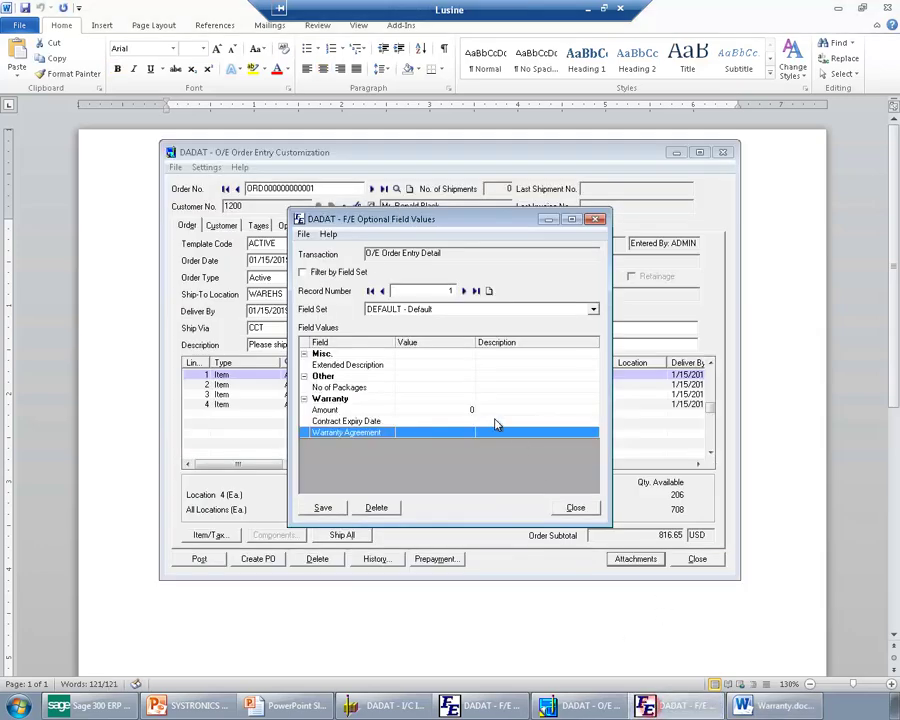
Paste the warranty text into the Warranty Agreement field's rich text editor
double_click(472, 437)
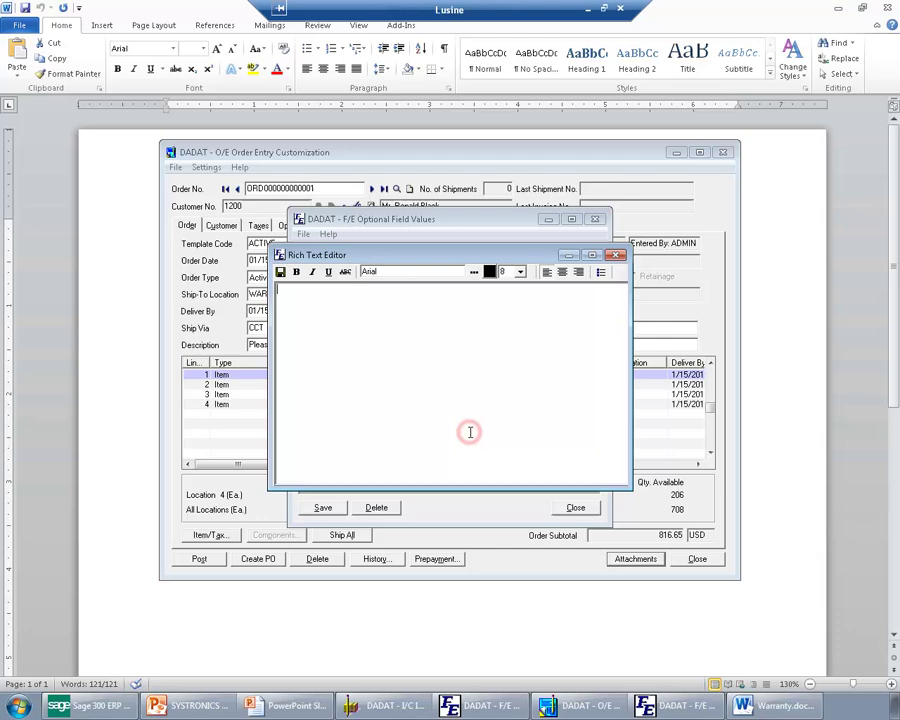
key(ctrl+v)
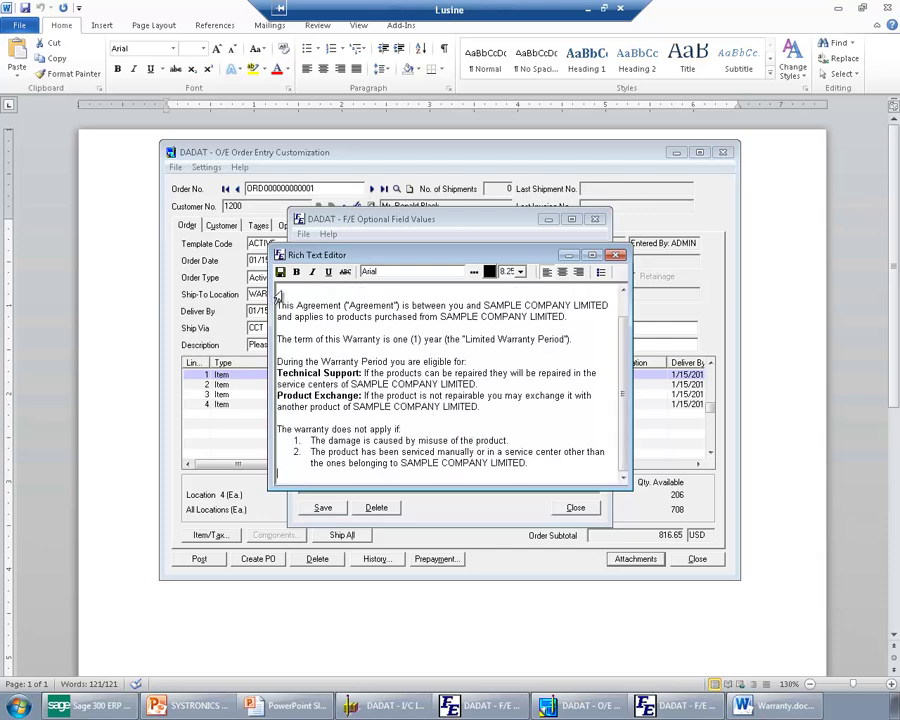
scroll(386, 334, up, 2)
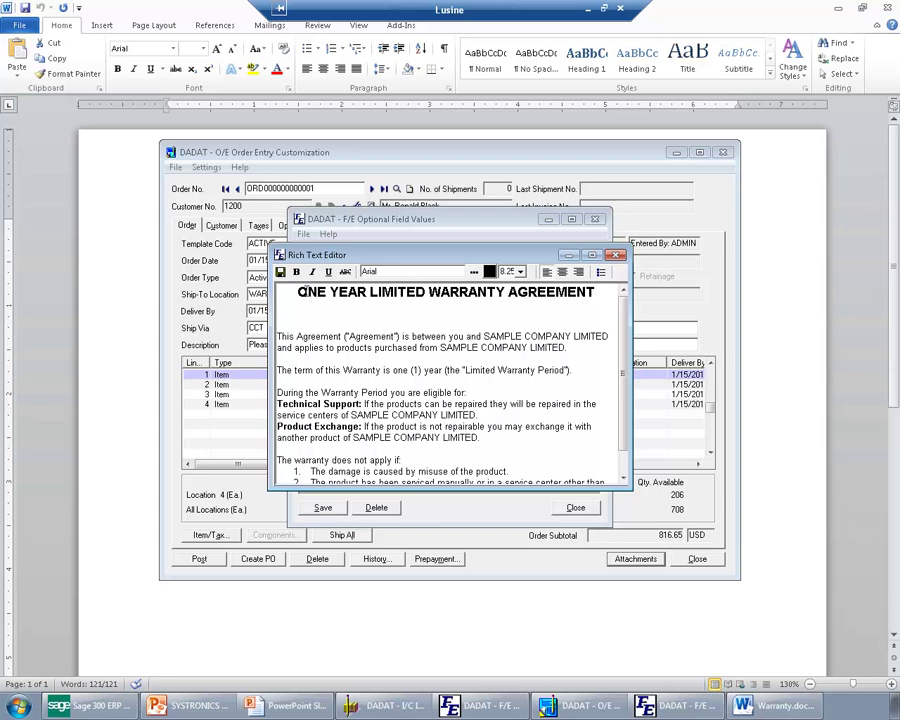
Make the agreement heading 14 pt and red, then close the editor
drag(297, 291, 622, 318)
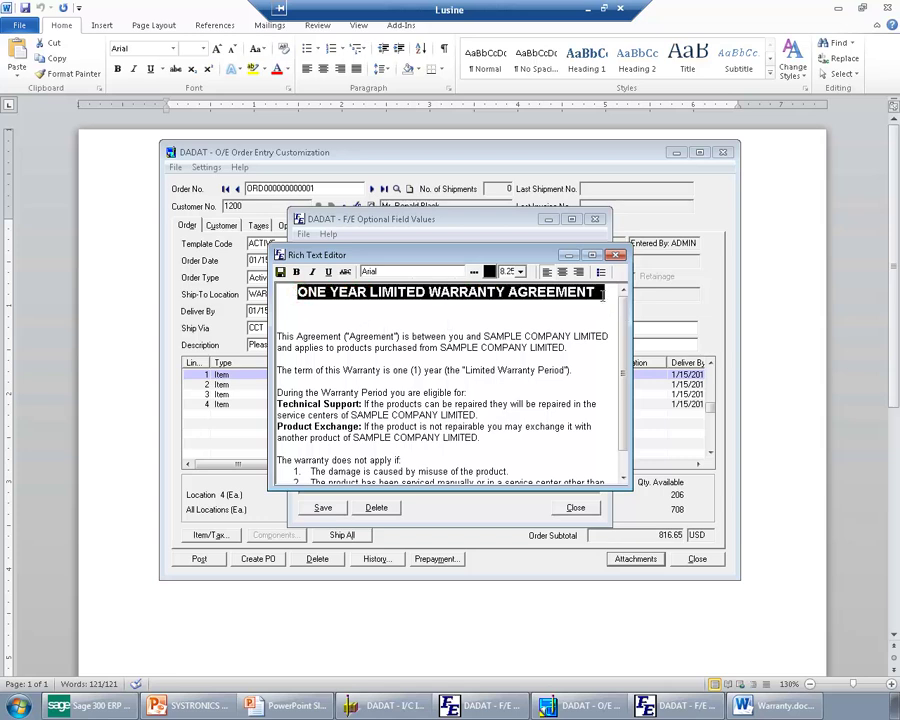
click(488, 272)
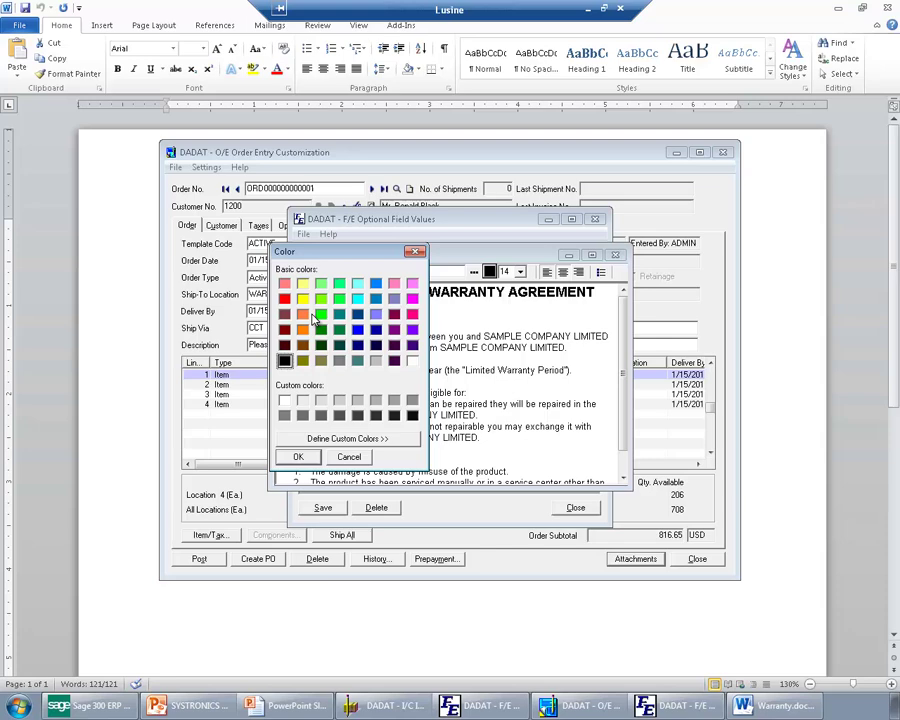
click(284, 299)
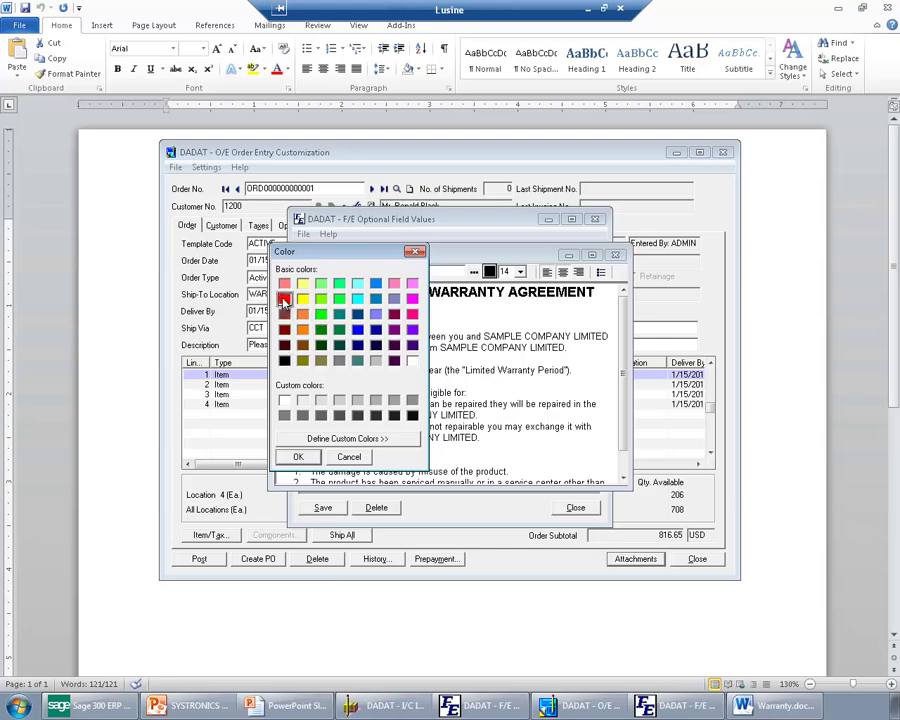
click(297, 456)
click(378, 392)
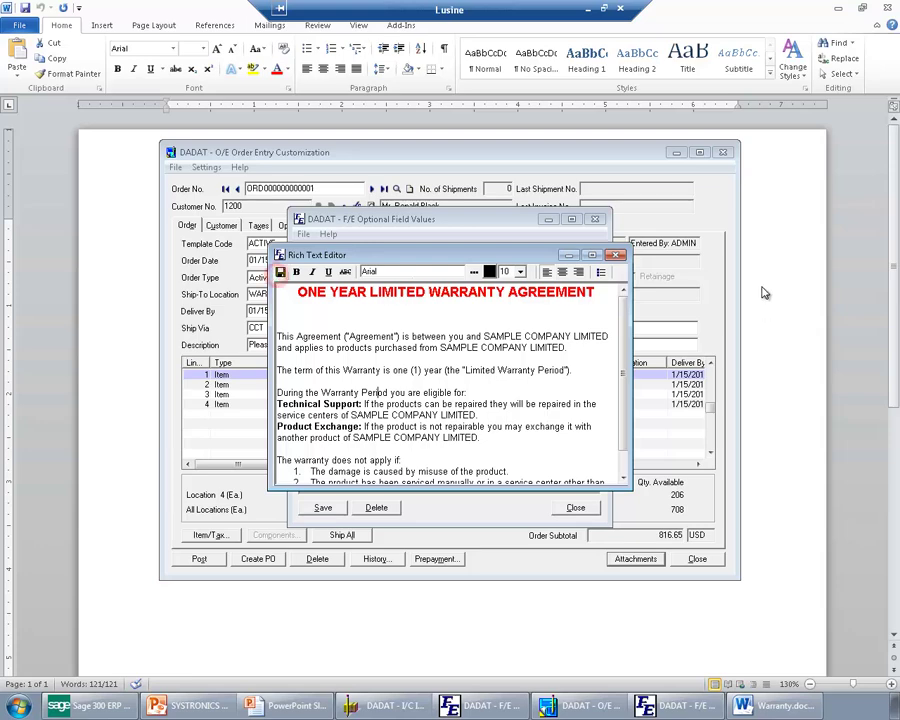
click(616, 255)
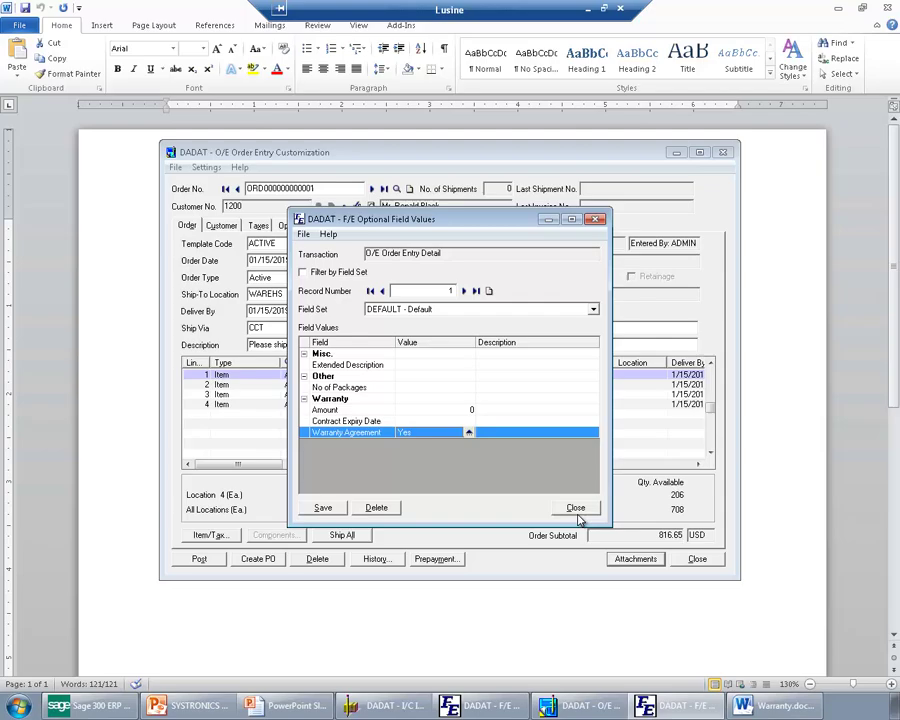
Enter 'This is the extended for the item' as the line's Extended Description
click(458, 365)
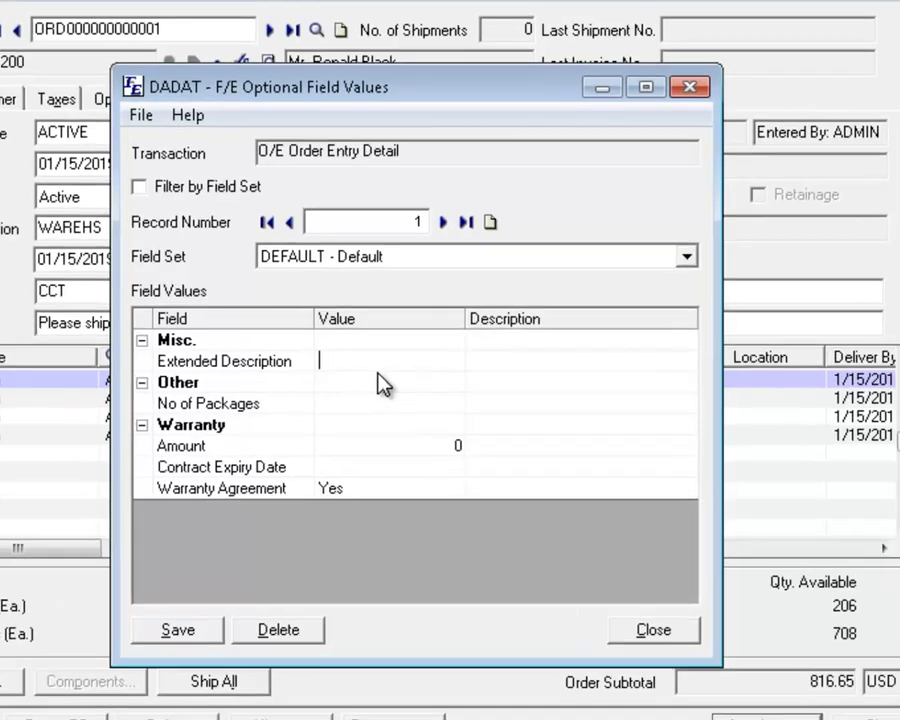
text(This is the extended )
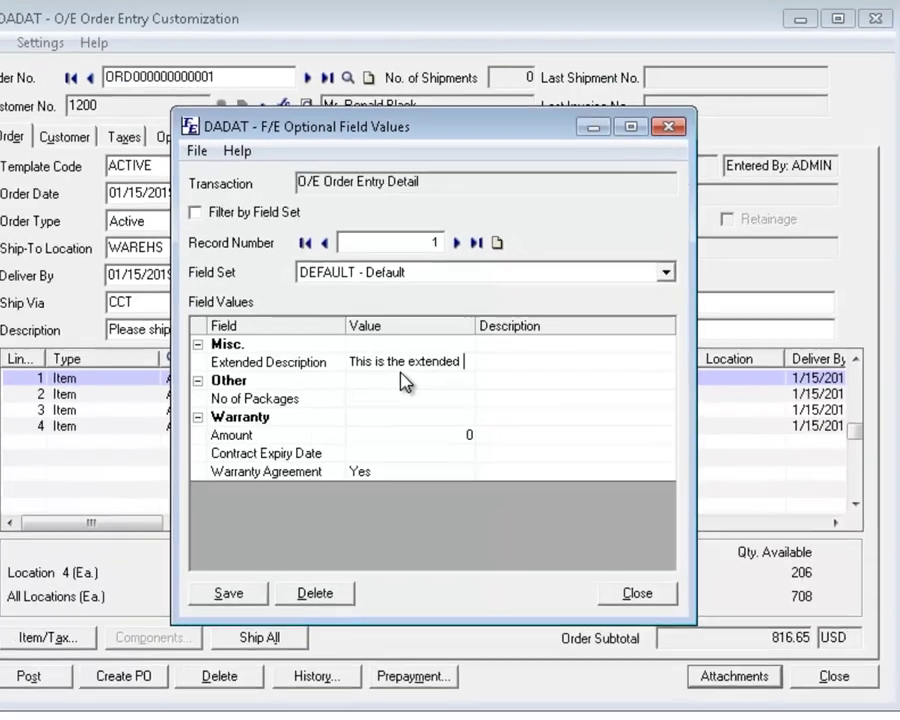
text(for the item)
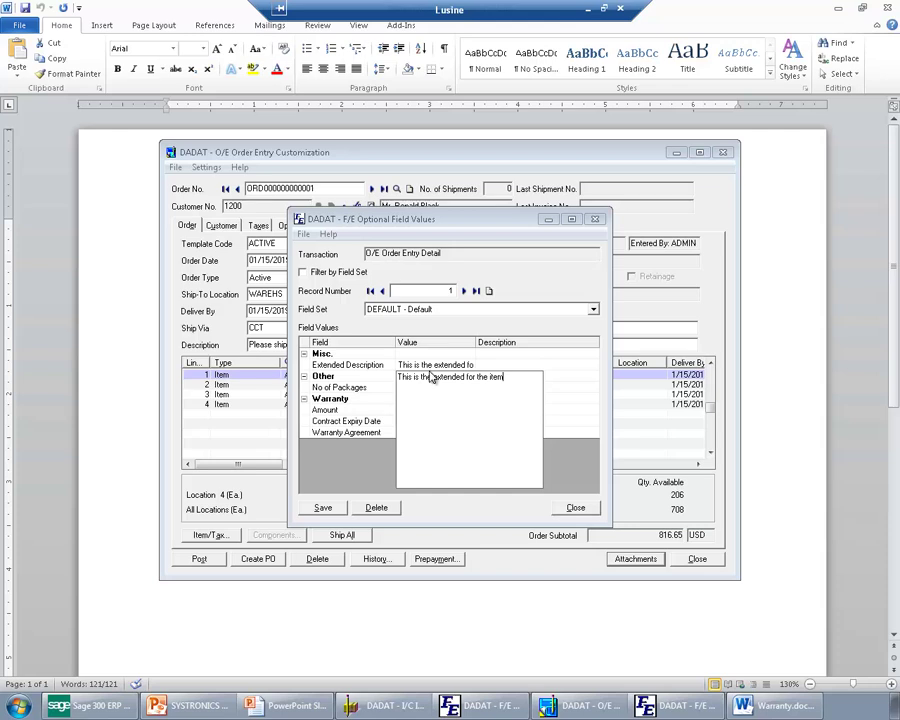
key(Tab)
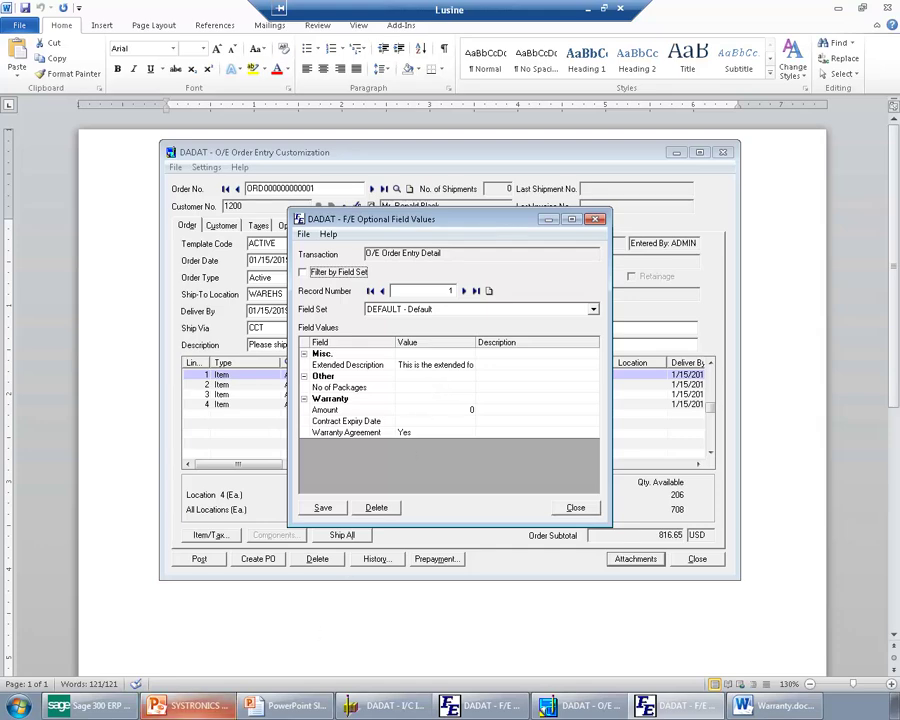
Insert a new Field Extender transaction row for the BKACCT Banks view
click(87, 705)
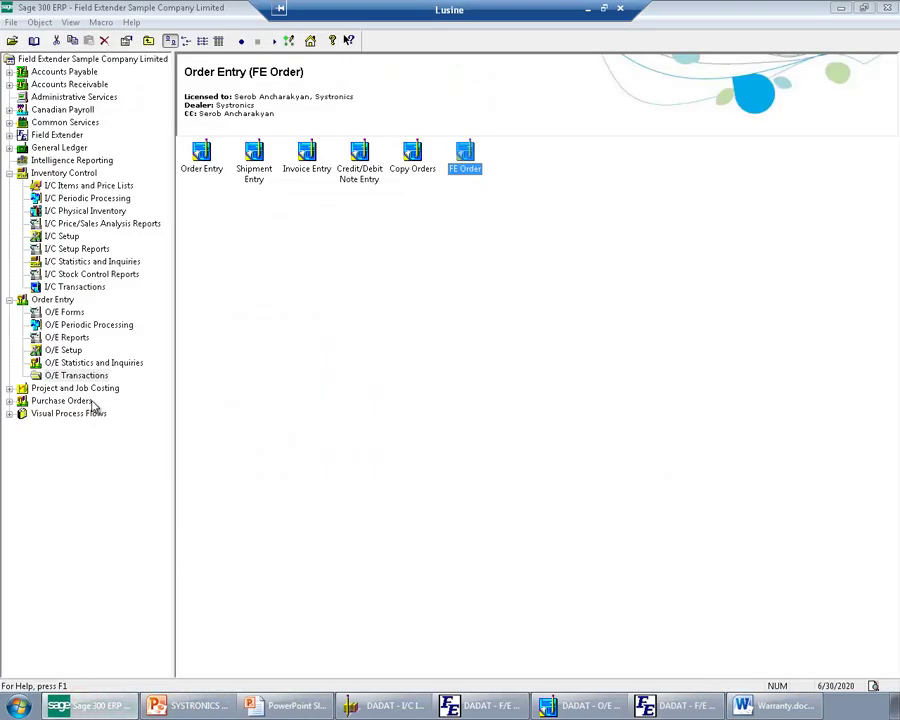
click(57, 134)
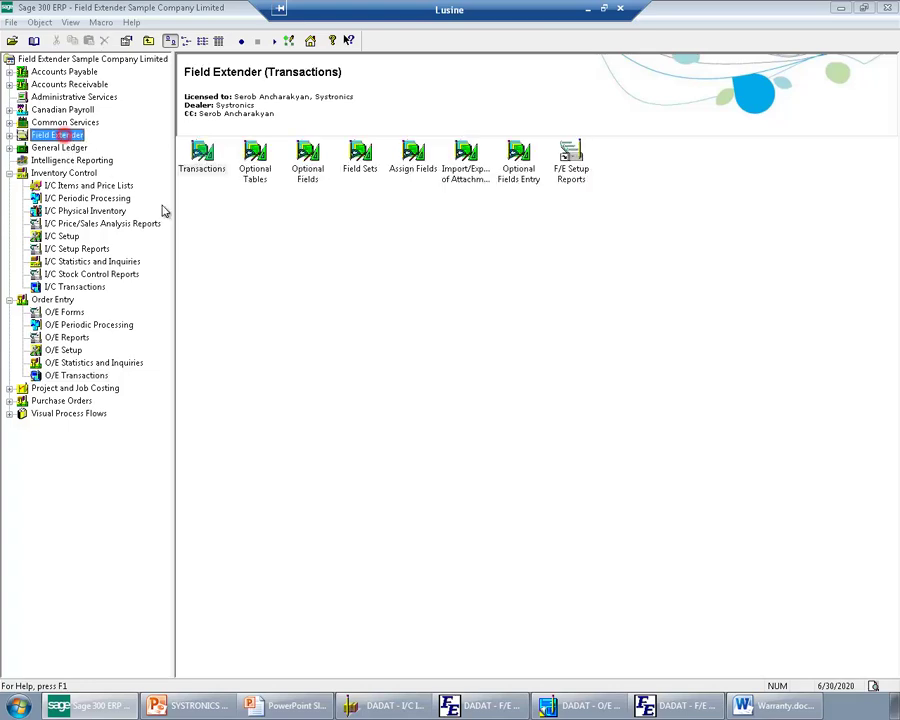
double_click(203, 158)
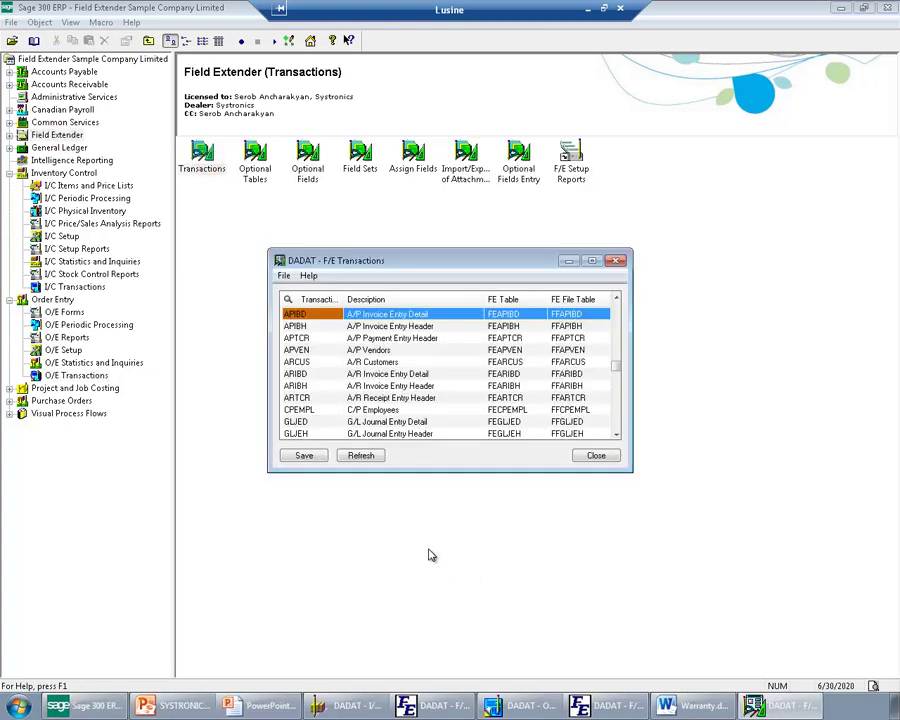
click(341, 410)
key(Insert)
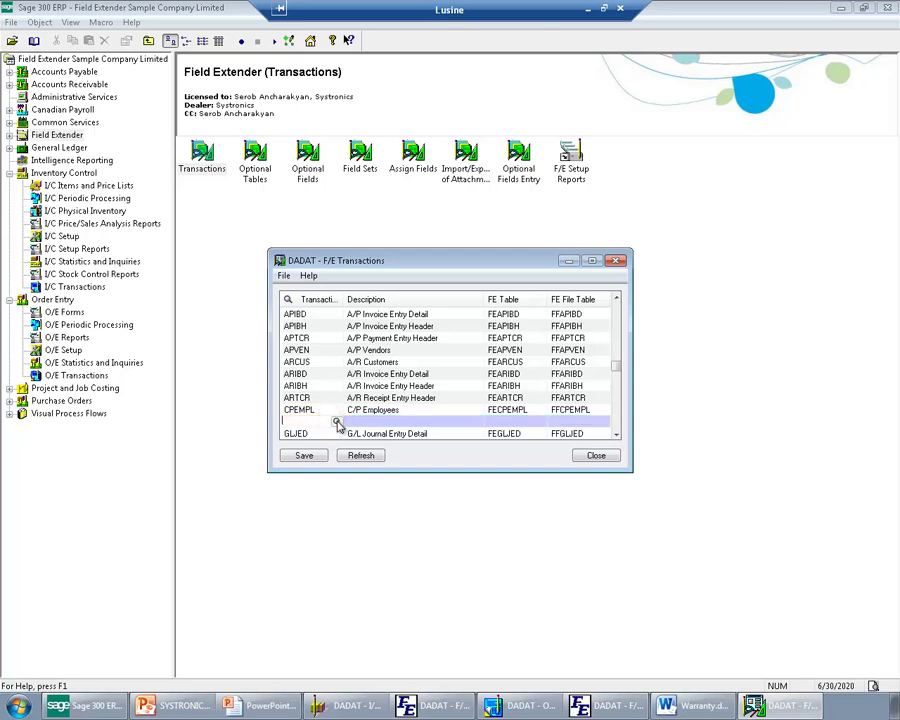
click(336, 421)
click(160, 120)
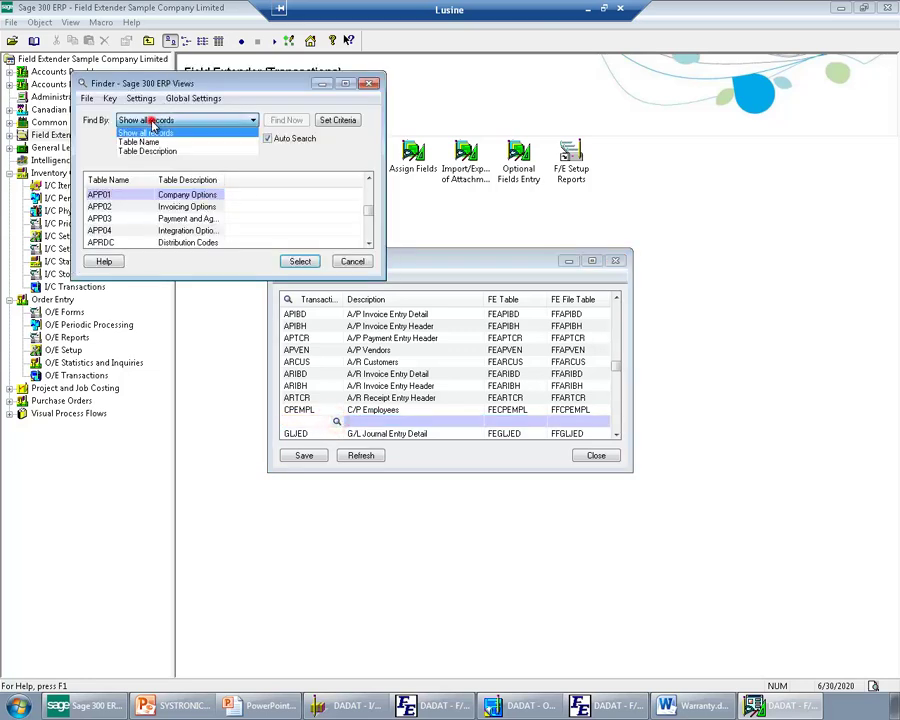
click(145, 148)
text(bank)
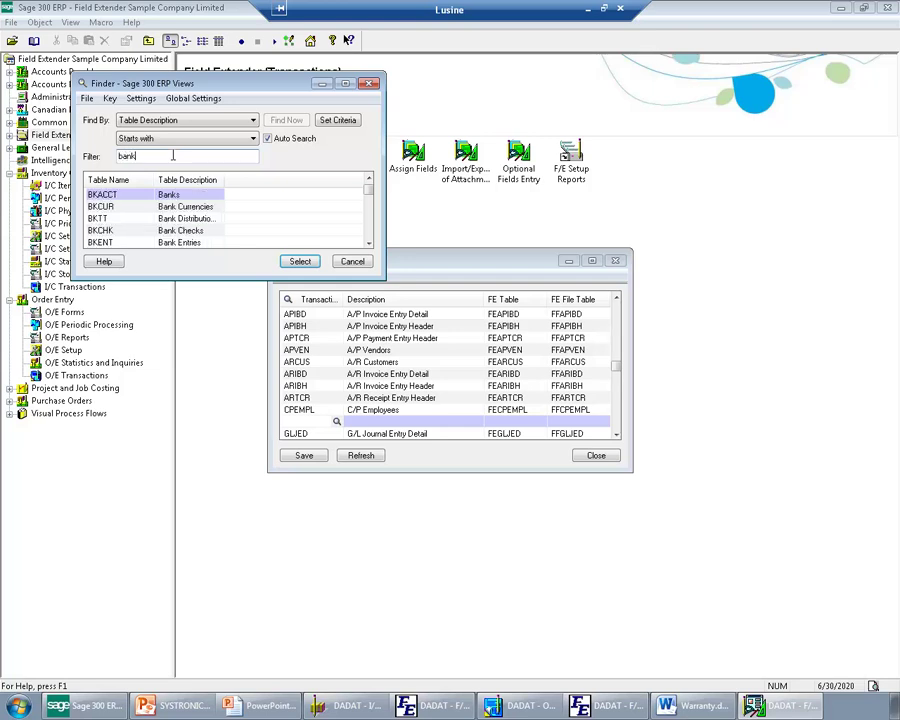
double_click(181, 195)
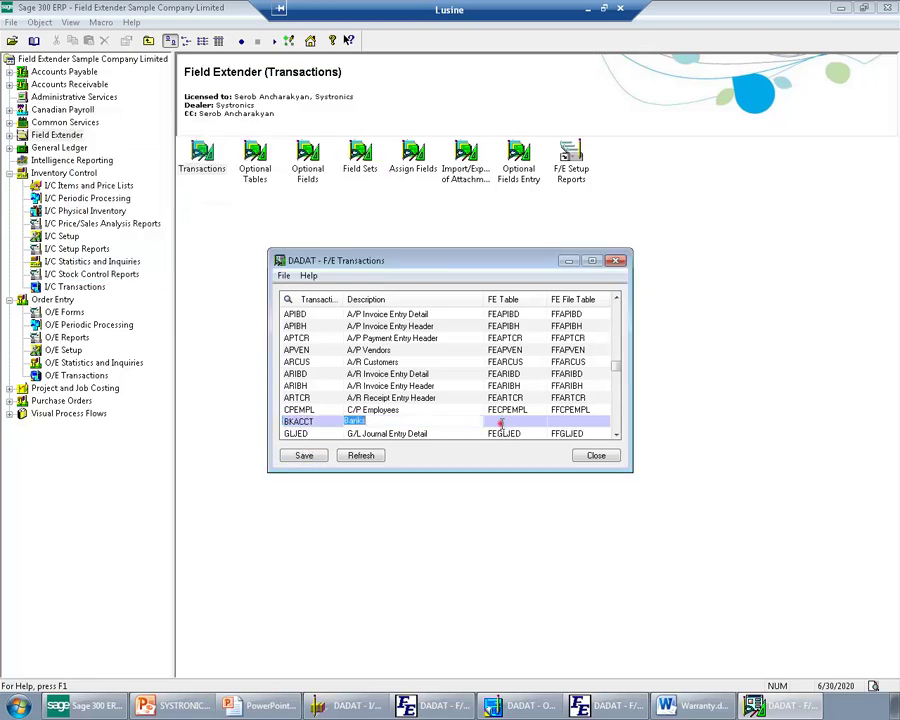
Give the Banks row tables FEBKACCT and FFBKACCT, save, and close the list
click(502, 421)
text(FEBKAC)
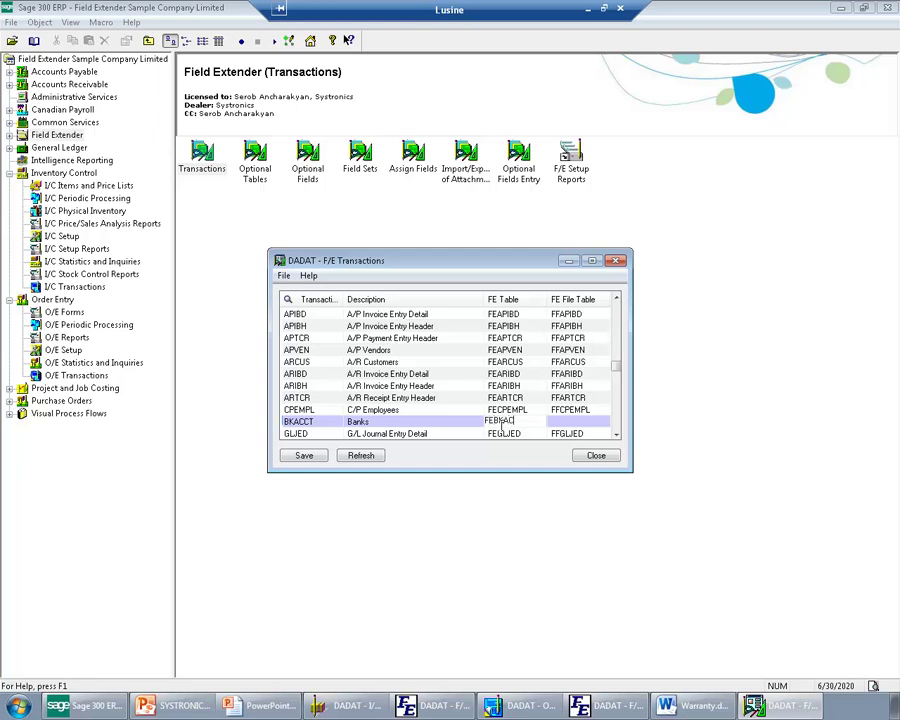
text(CT)
key(Tab)
text(FFB)
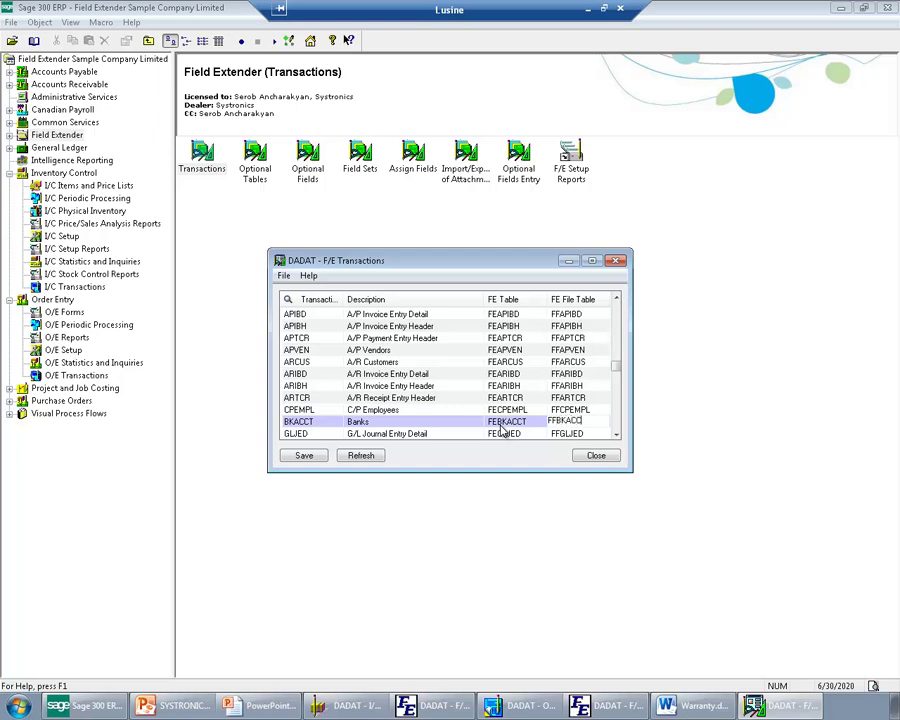
click(306, 456)
click(595, 459)
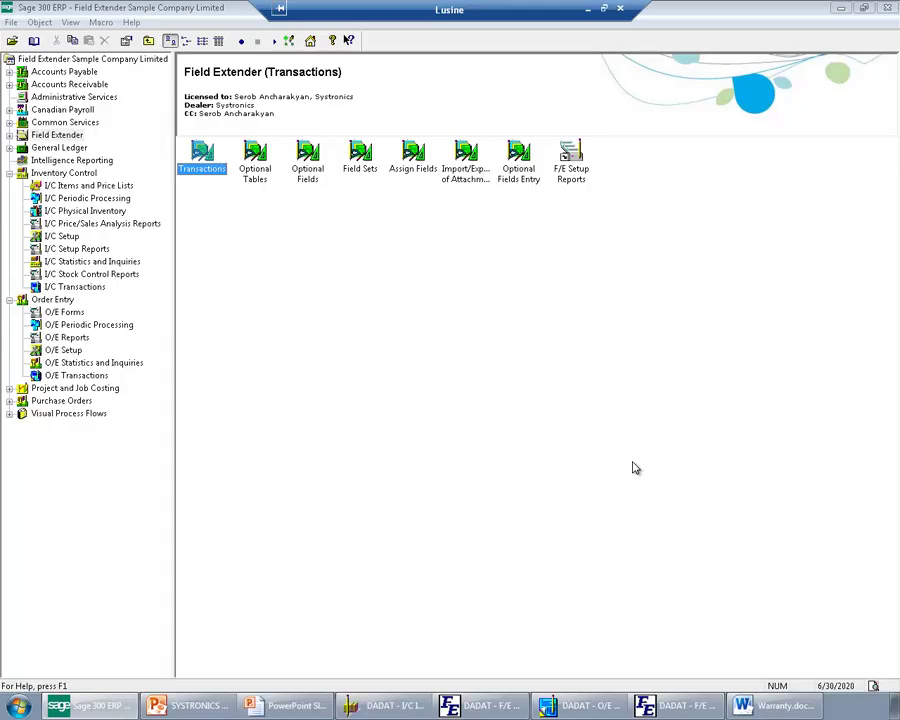
Add a Banks optional field named TEXT with size 255
double_click(307, 158)
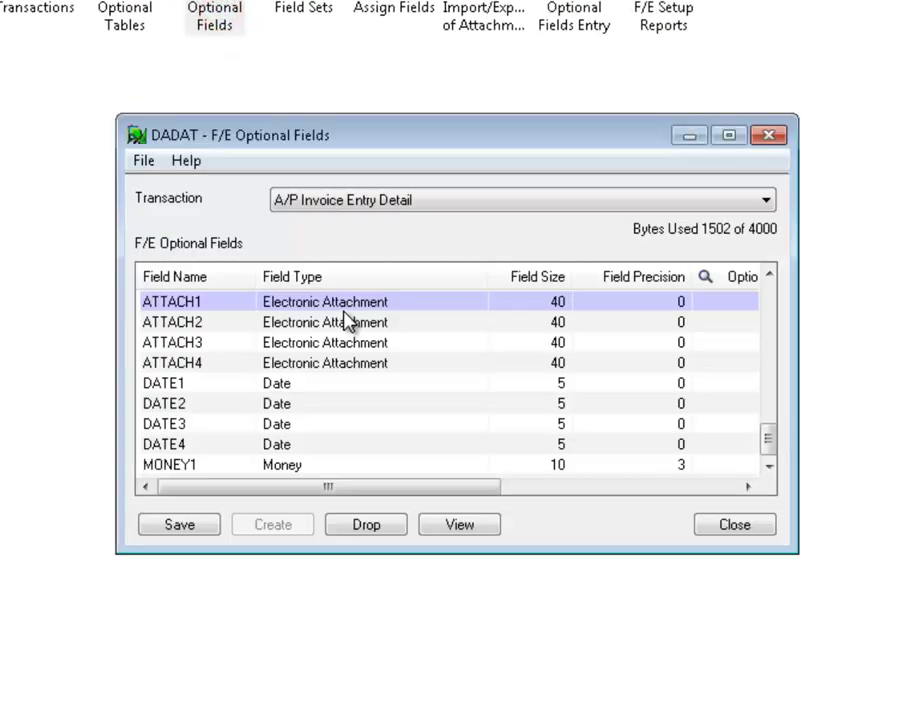
click(321, 198)
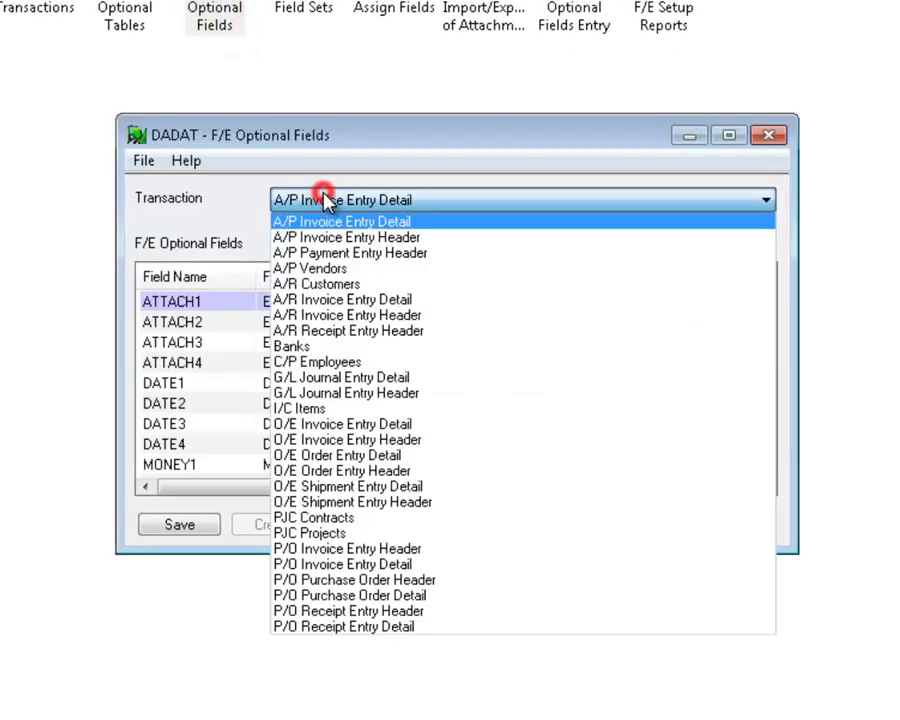
click(356, 344)
click(197, 314)
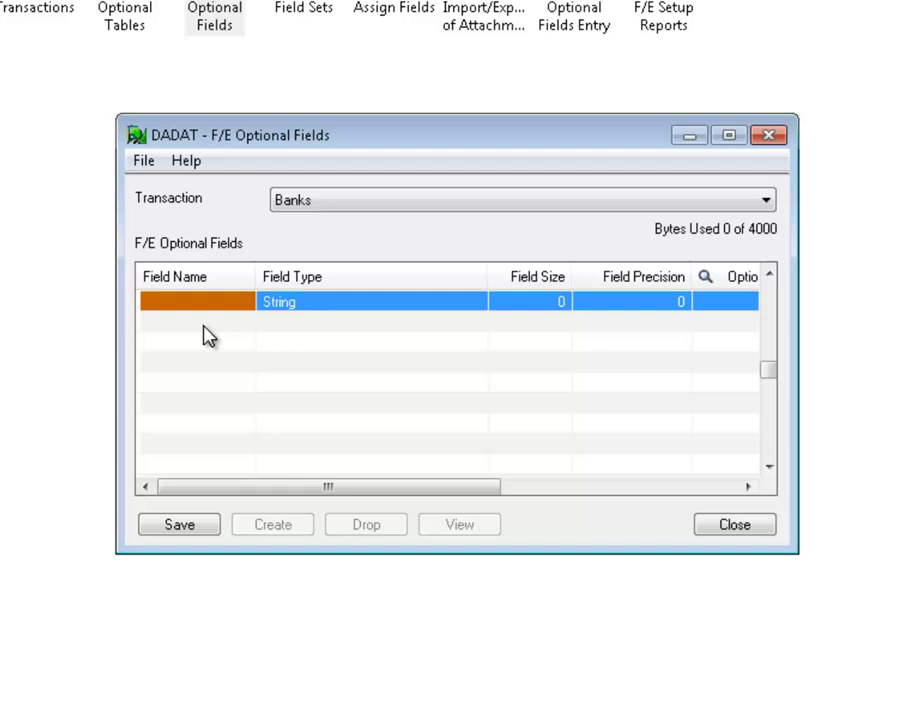
text(TEXT)
key(Tab)
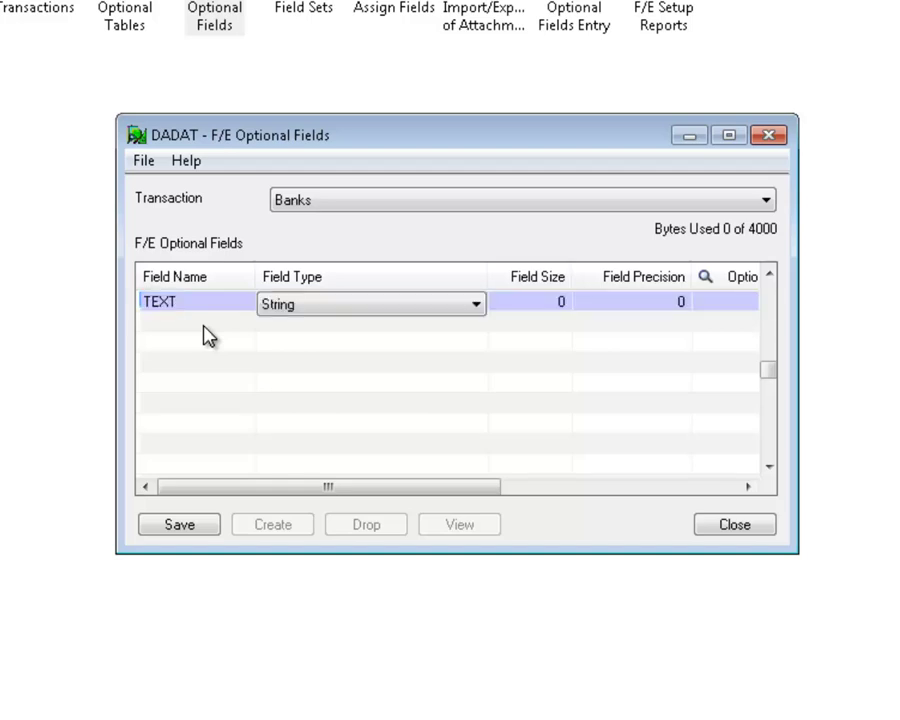
key(Tab)
text(4)
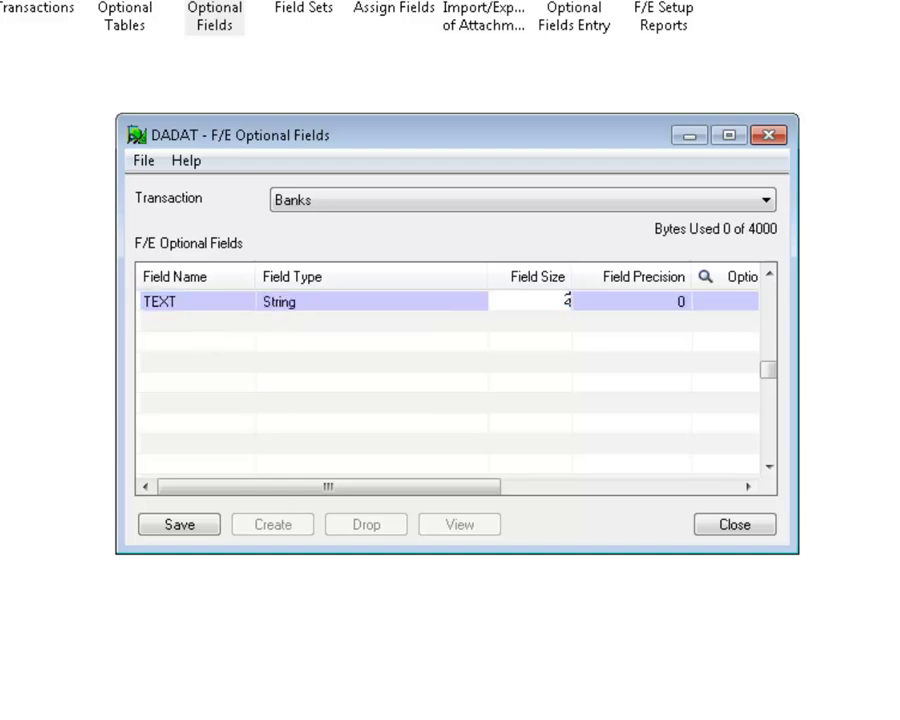
key(Insert)
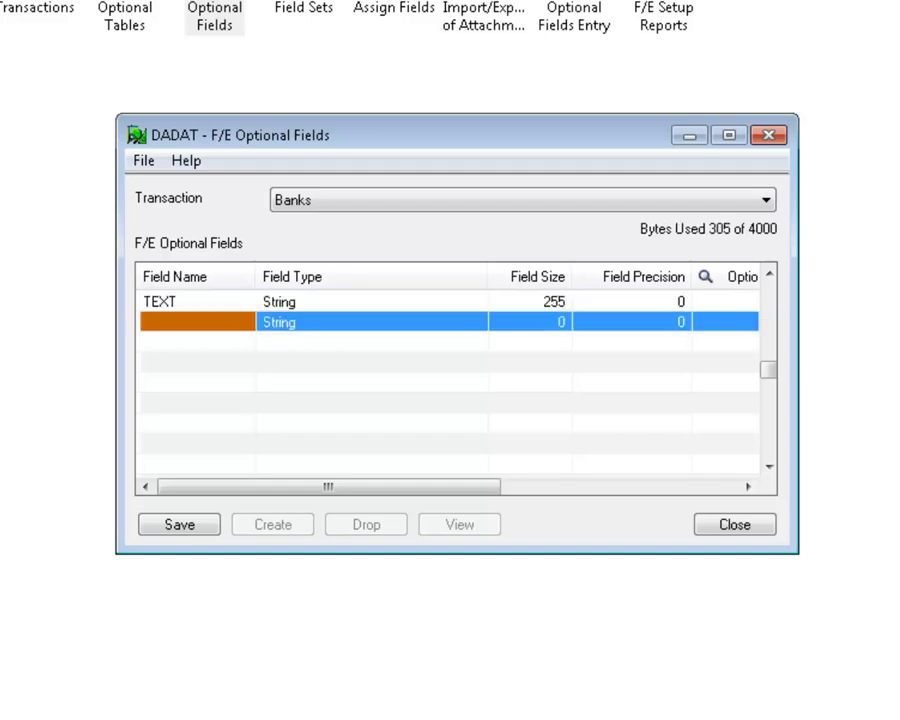
Add a Banks optional field ATTACHMENT of type Electronic Attachment
text(A)
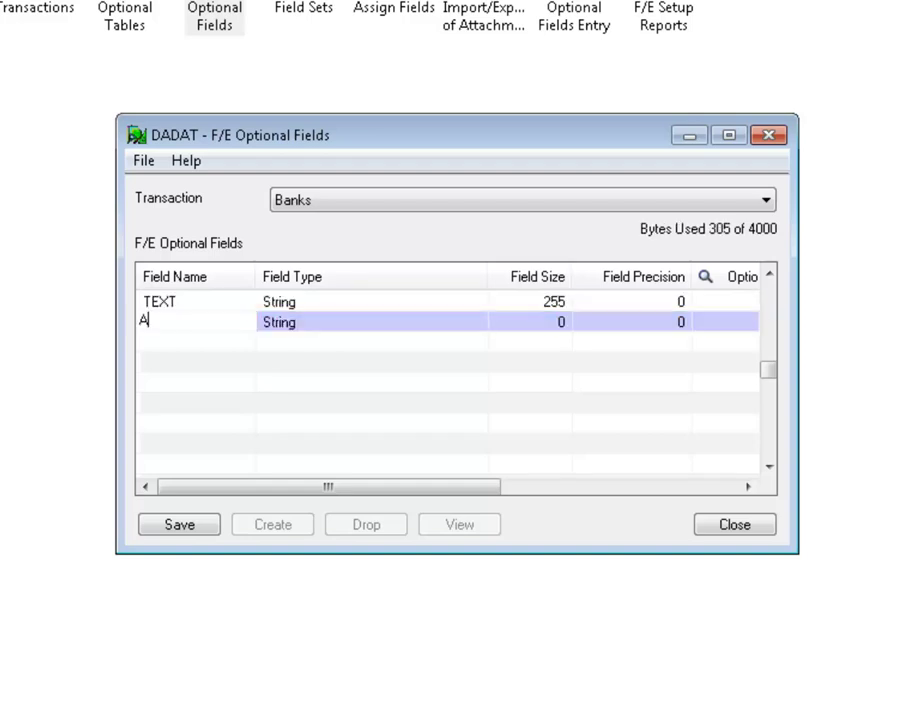
text(TTACHMENT)
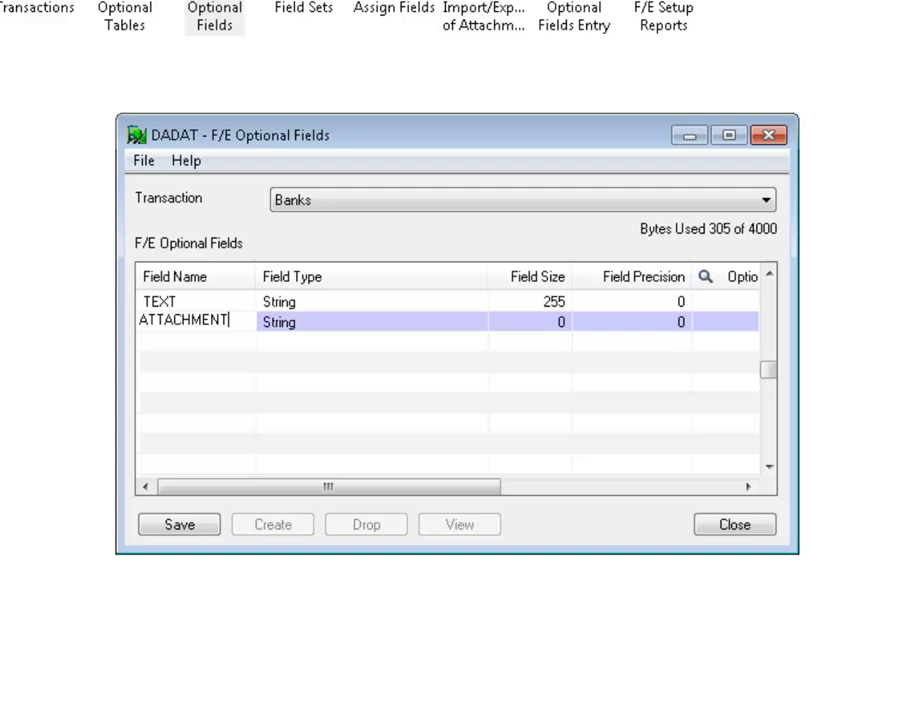
key(Tab)
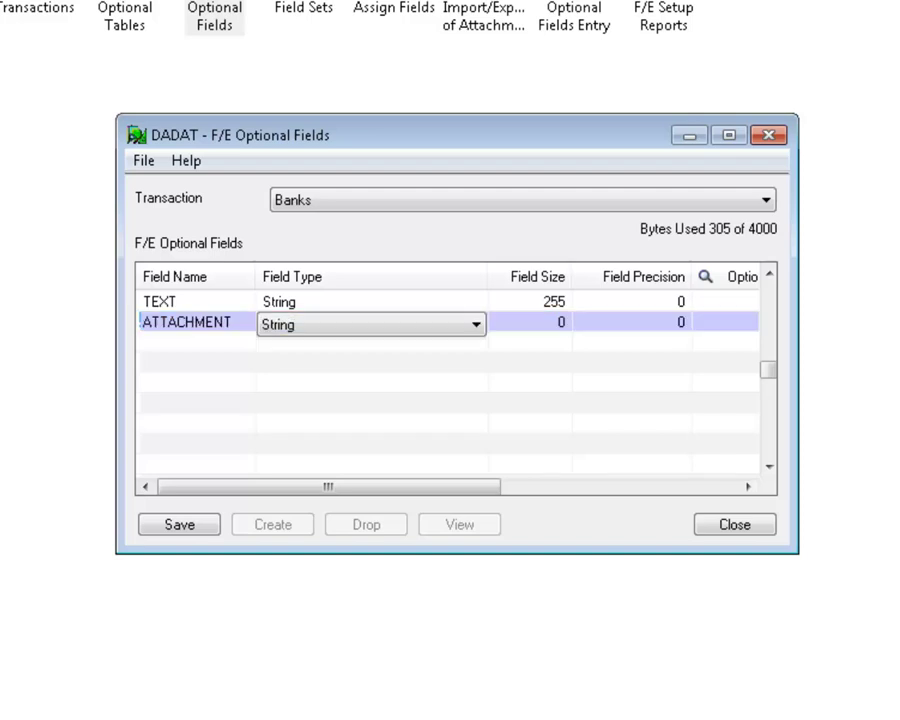
click(357, 325)
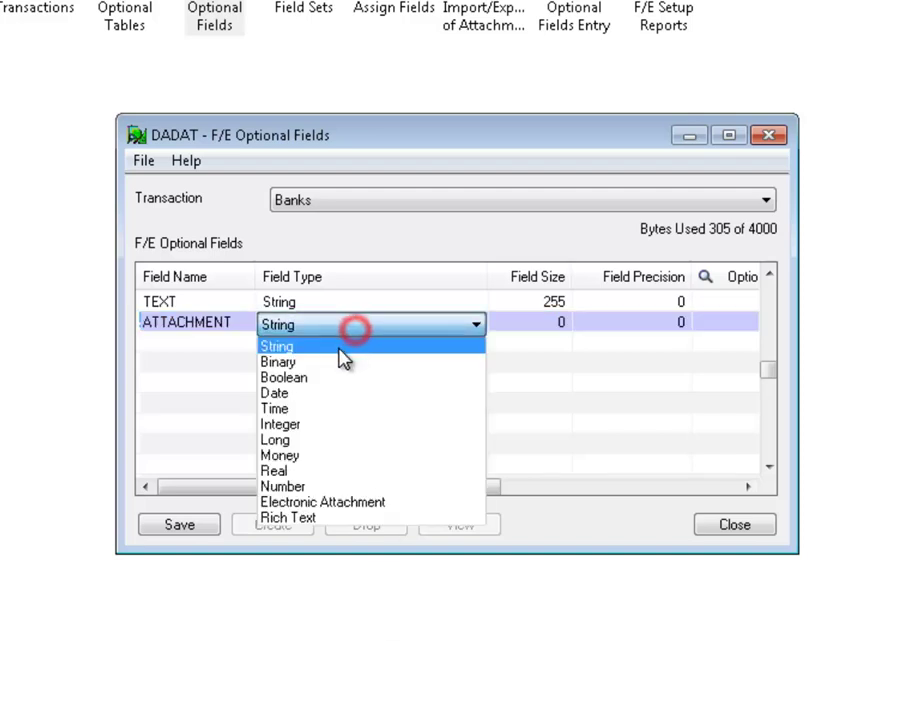
click(311, 502)
key(Tab)
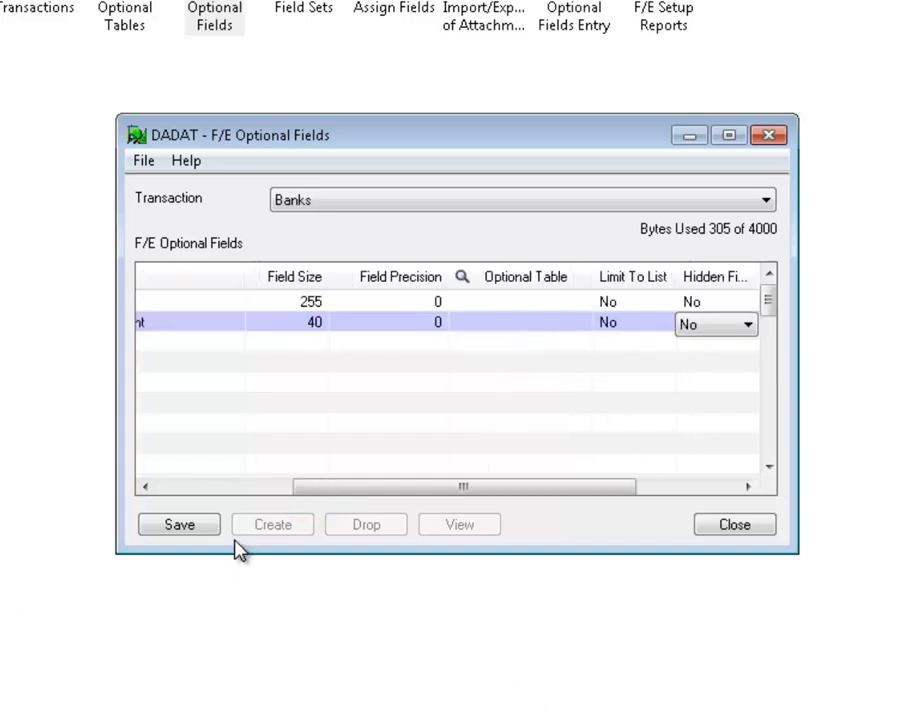
Save and create the Banks optional field table, declining to view relationships
click(194, 529)
click(271, 525)
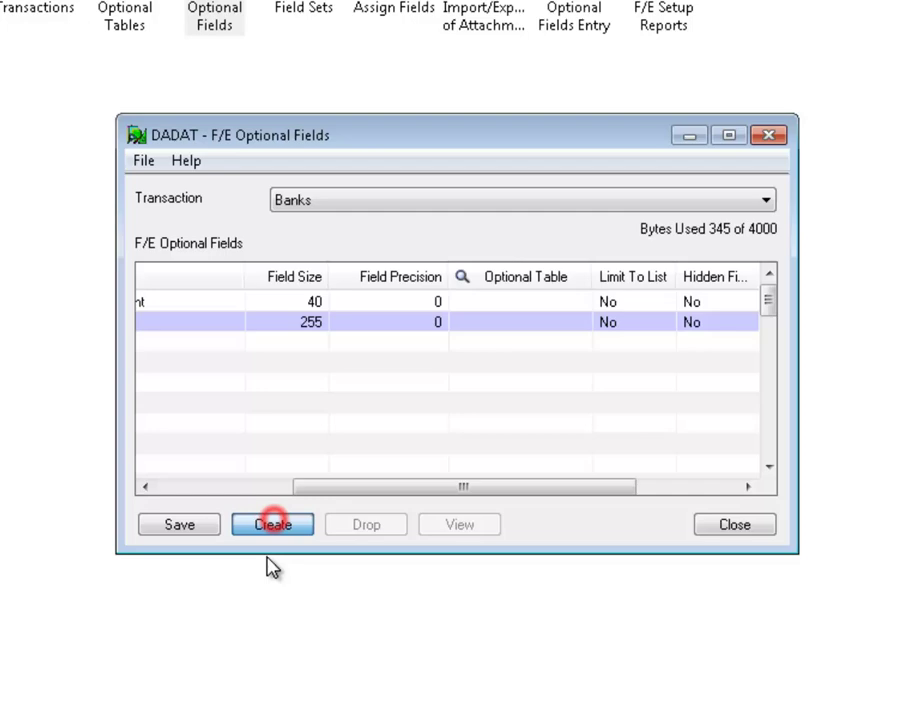
click(599, 386)
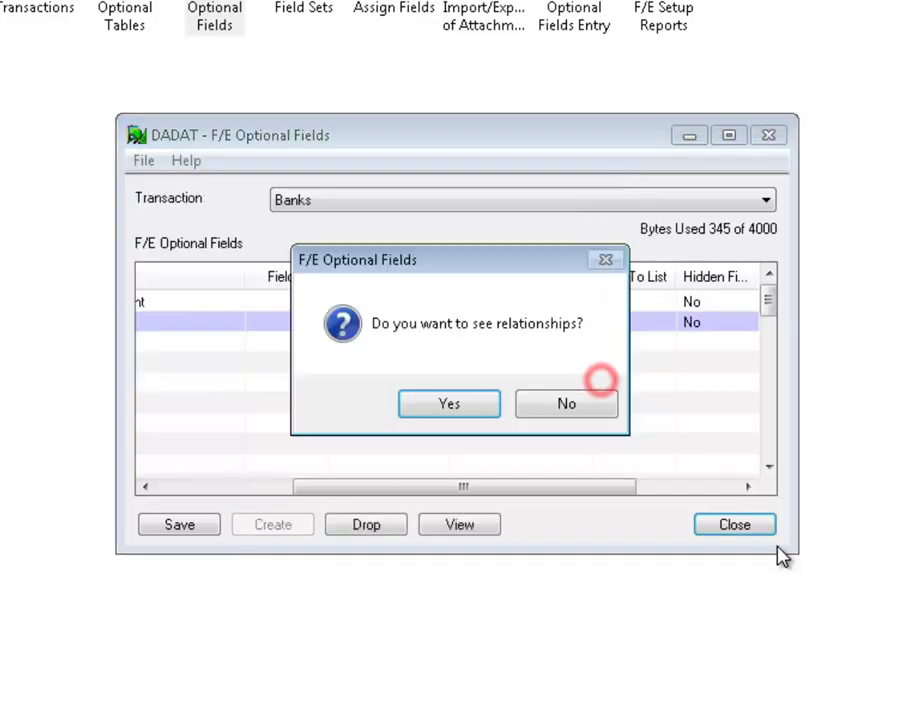
click(568, 404)
click(734, 524)
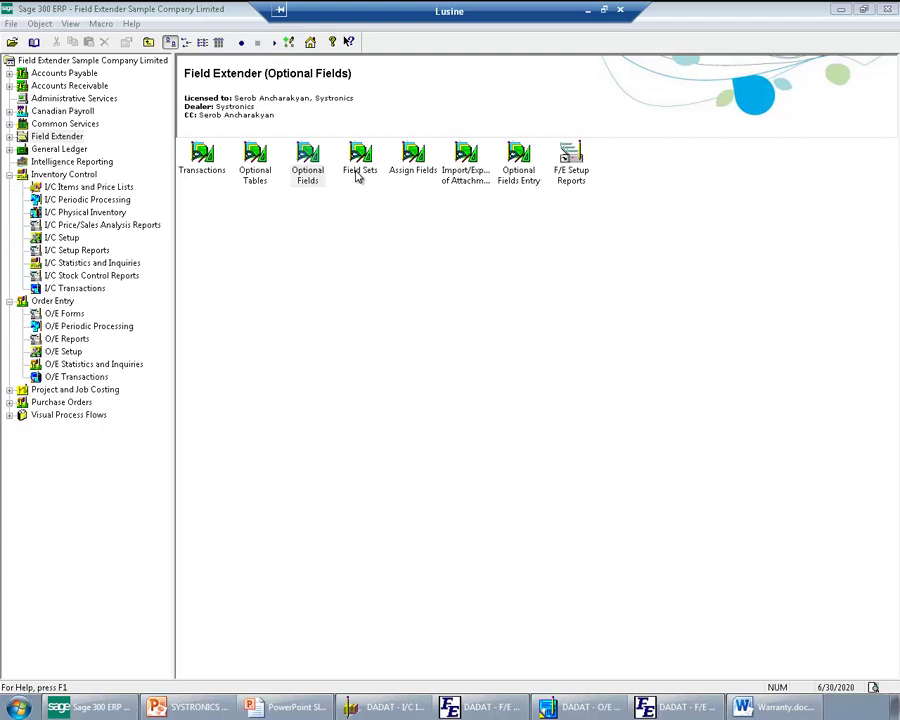
Open the field assignment setup for the Banks transaction
double_click(358, 170)
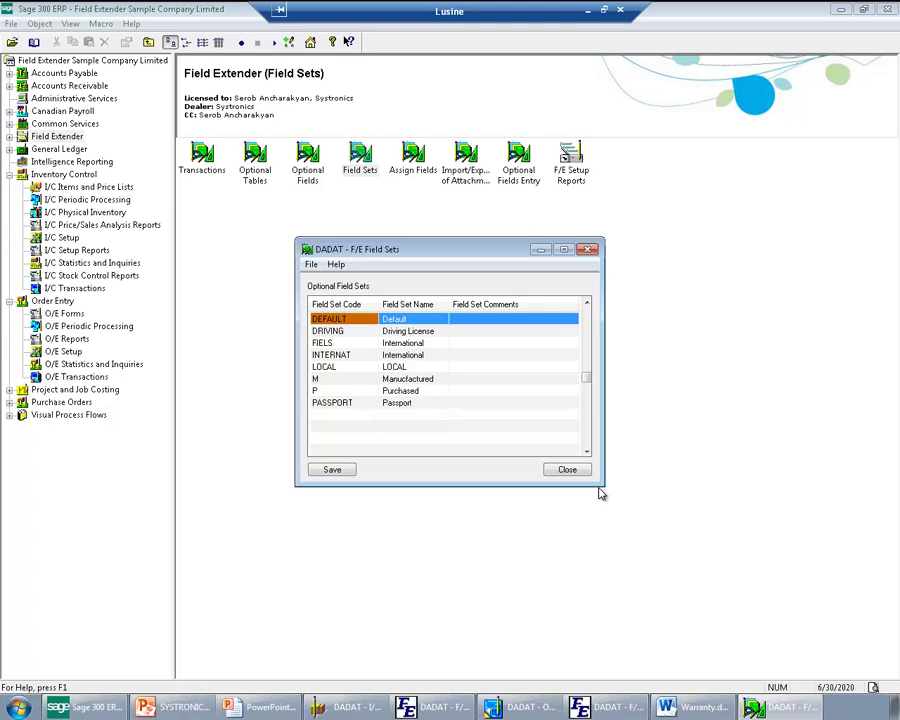
click(569, 476)
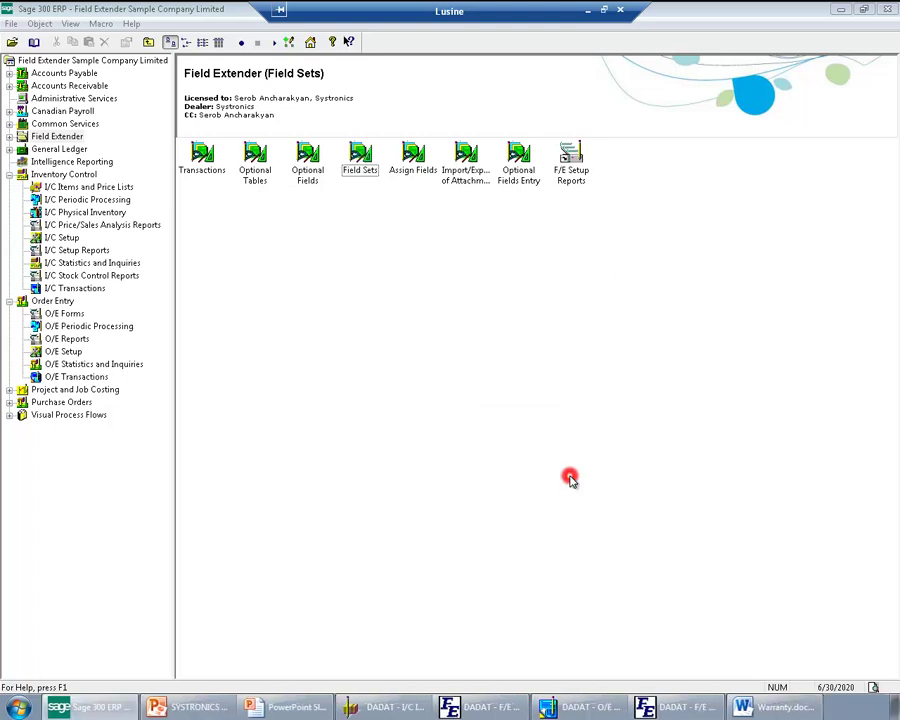
double_click(412, 157)
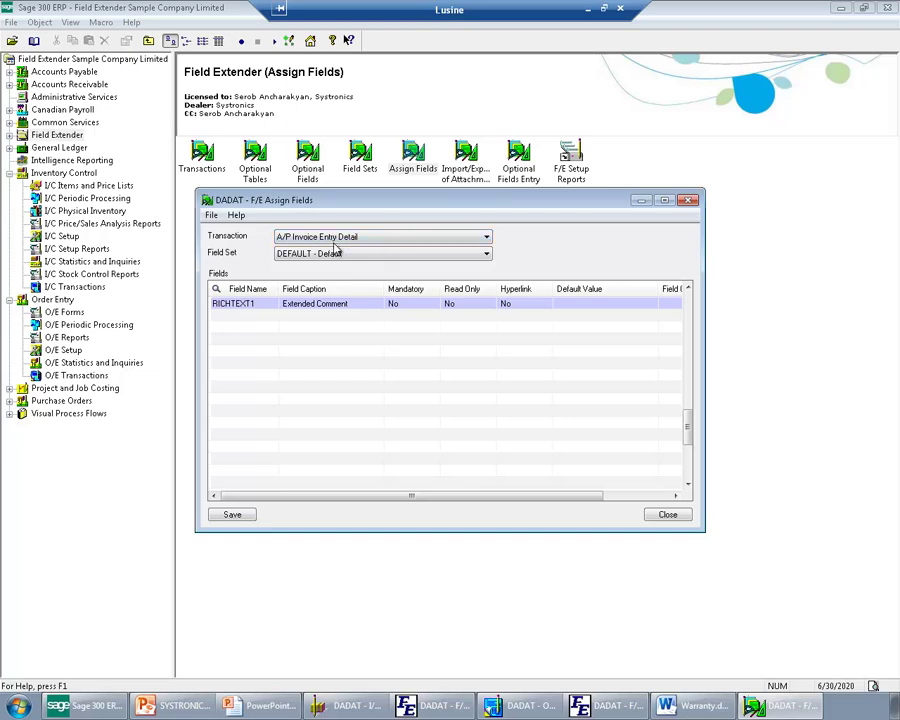
click(350, 238)
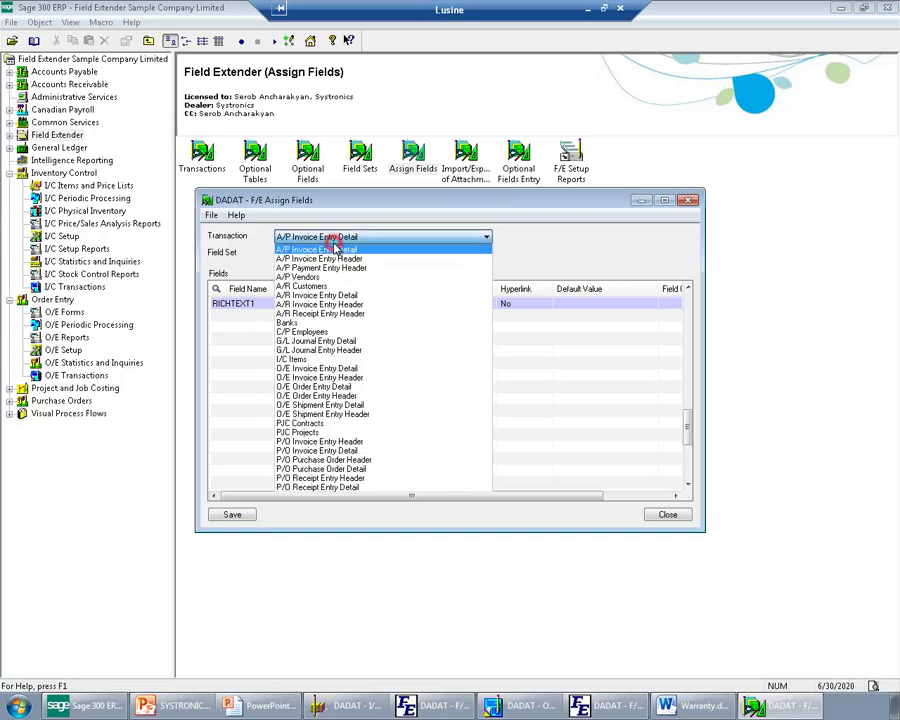
click(311, 324)
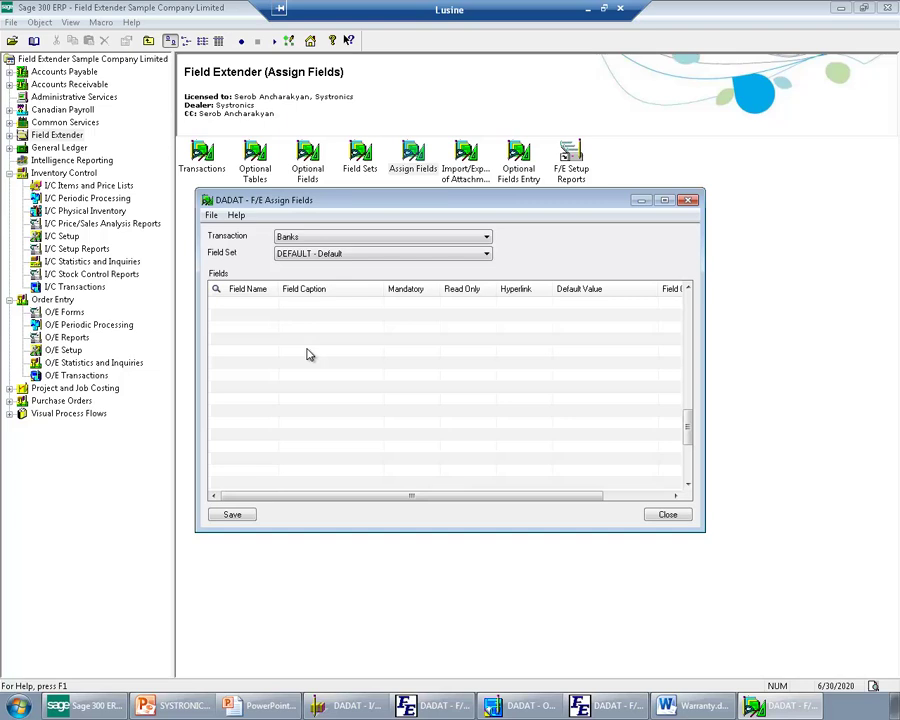
Assign ATTACHMENT captioned Agreement and TEXT captioned Swift to Banks, and save
click(248, 300)
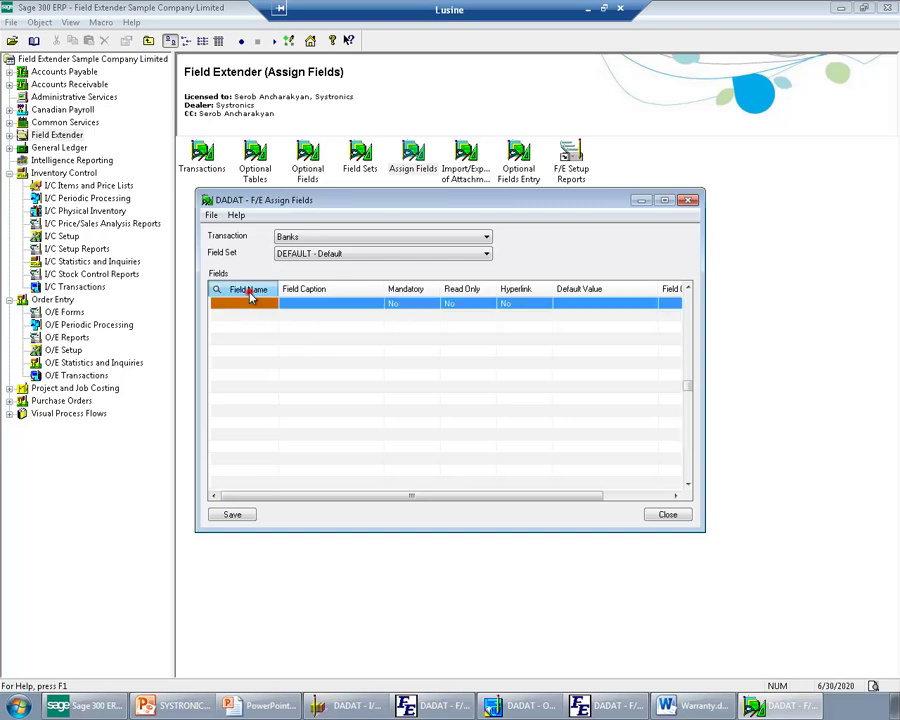
click(271, 303)
double_click(125, 195)
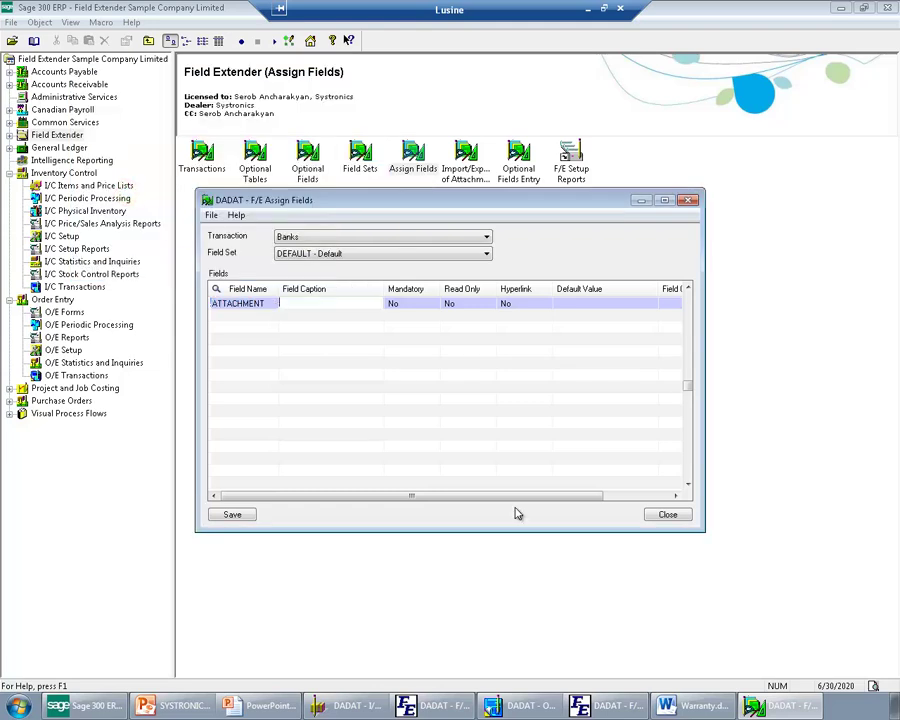
text(Agreement)
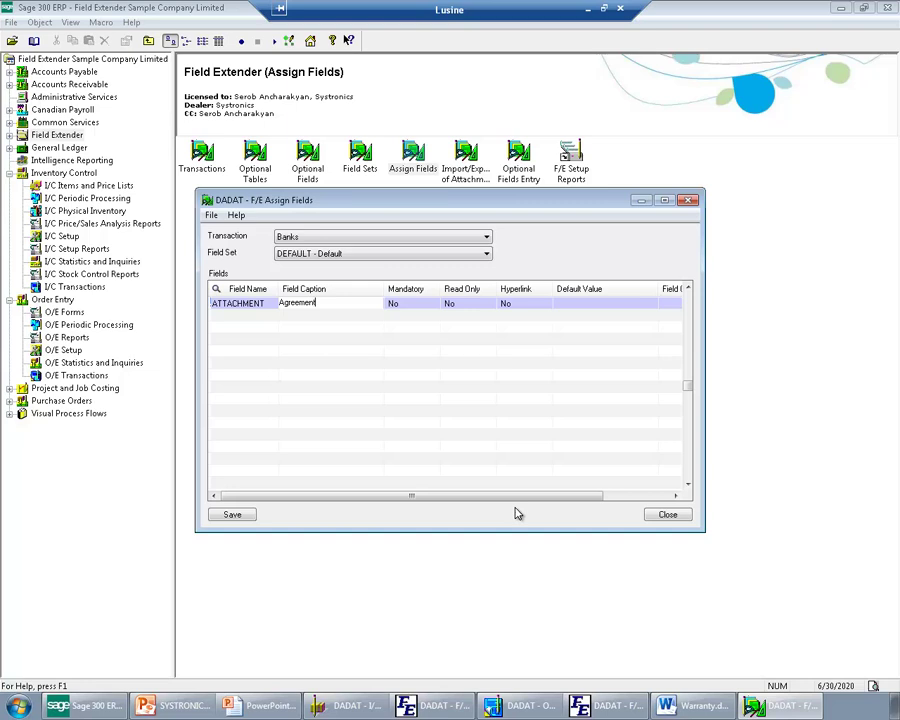
key(Insert)
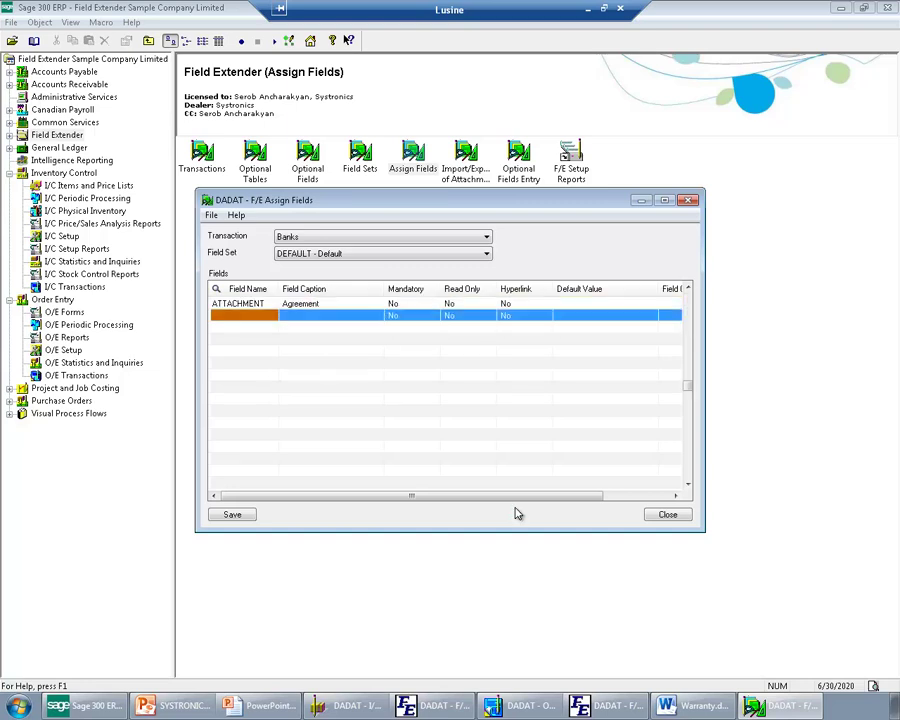
text(TEXT)
key(Tab)
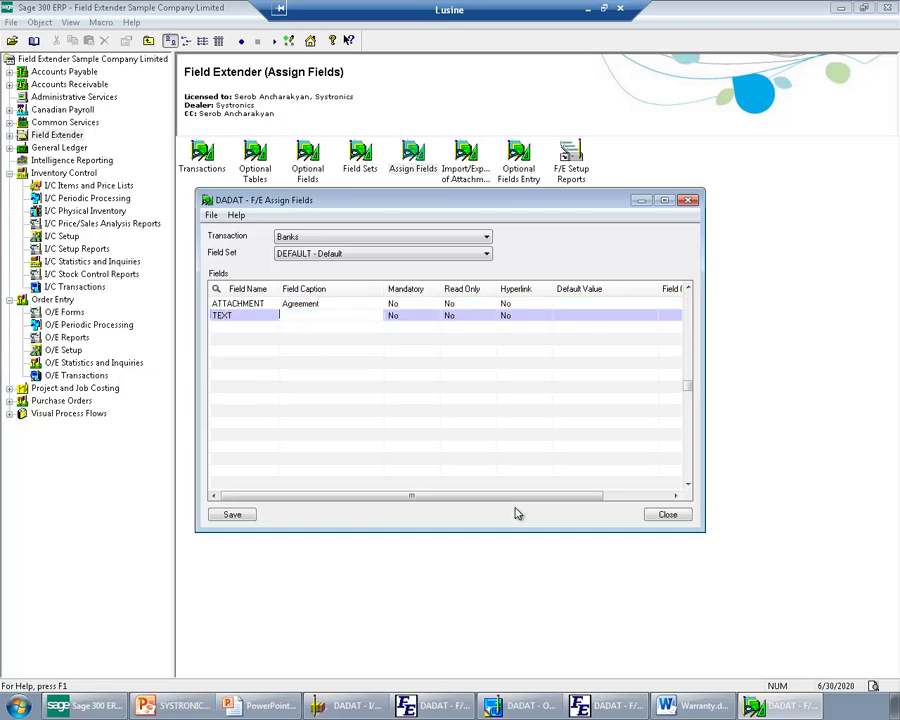
text(Swift)
key(Tab)
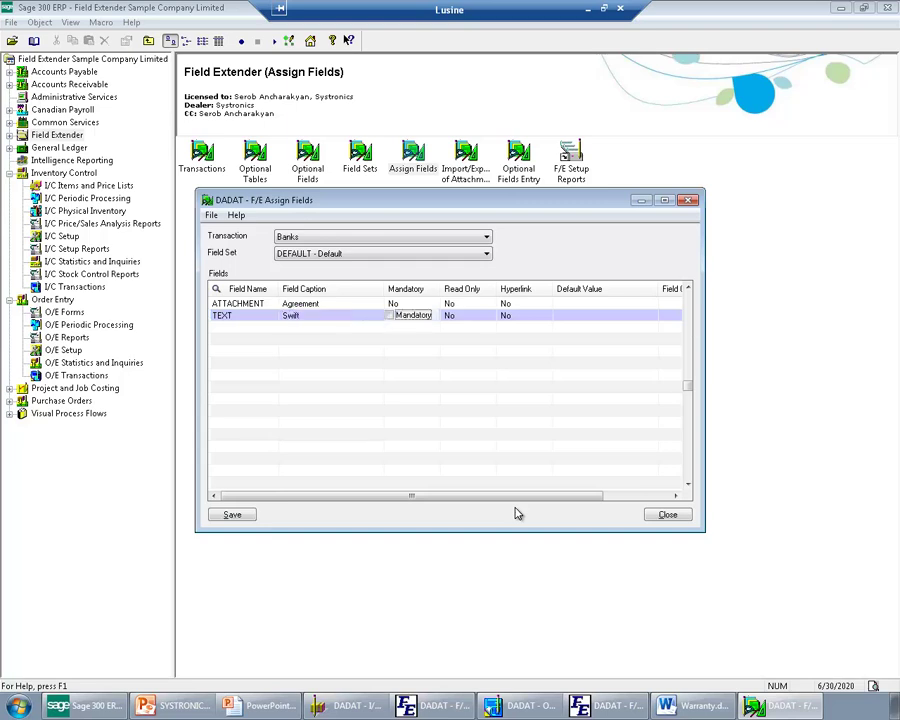
click(238, 515)
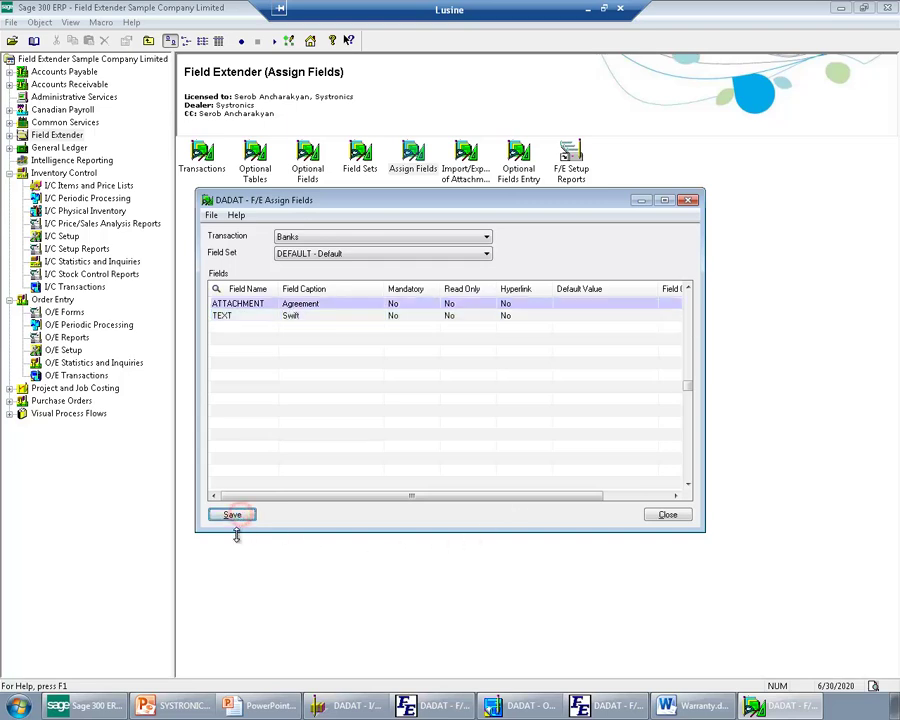
Open F/E Optional Fields Entry with Banks as the transaction
click(669, 514)
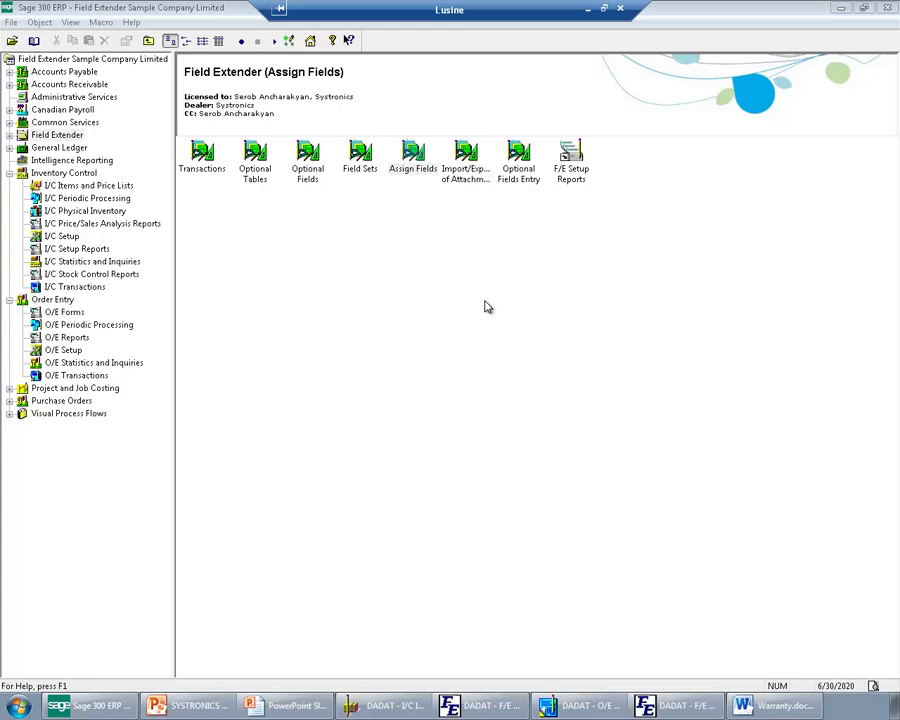
click(530, 176)
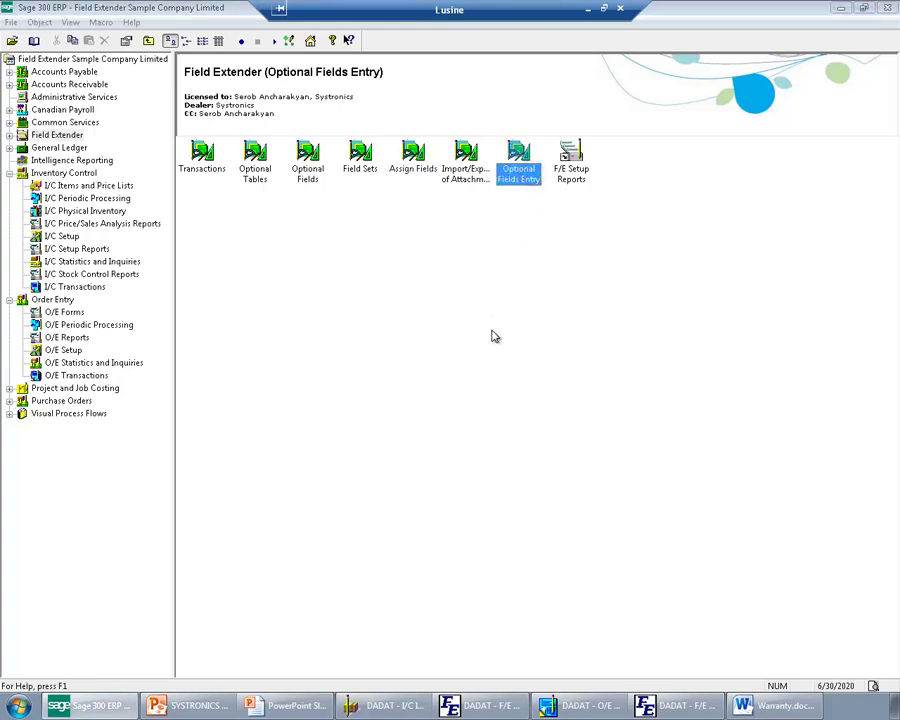
double_click(523, 173)
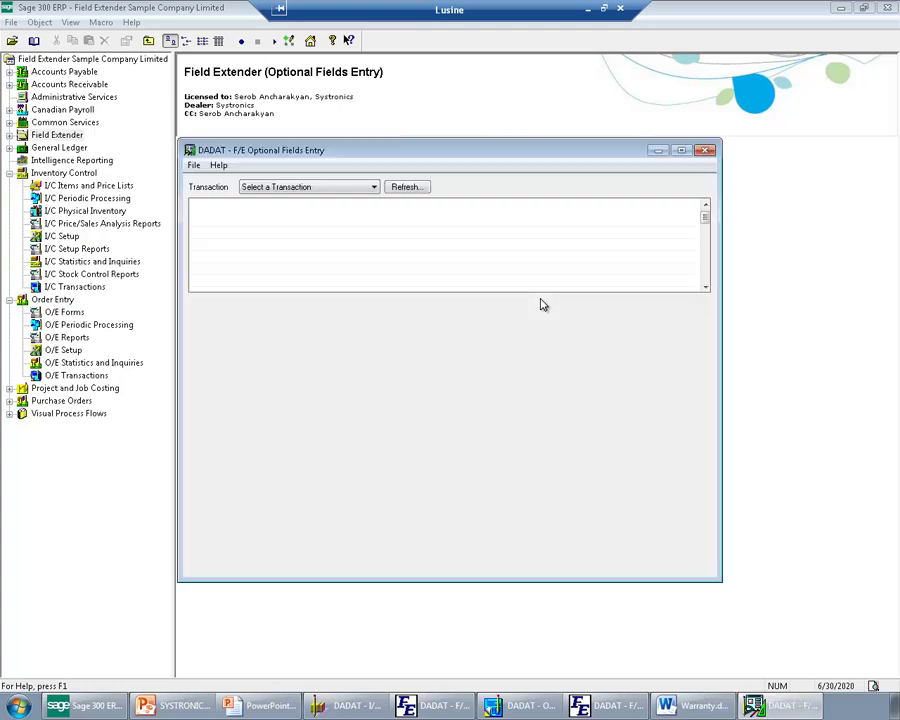
click(341, 186)
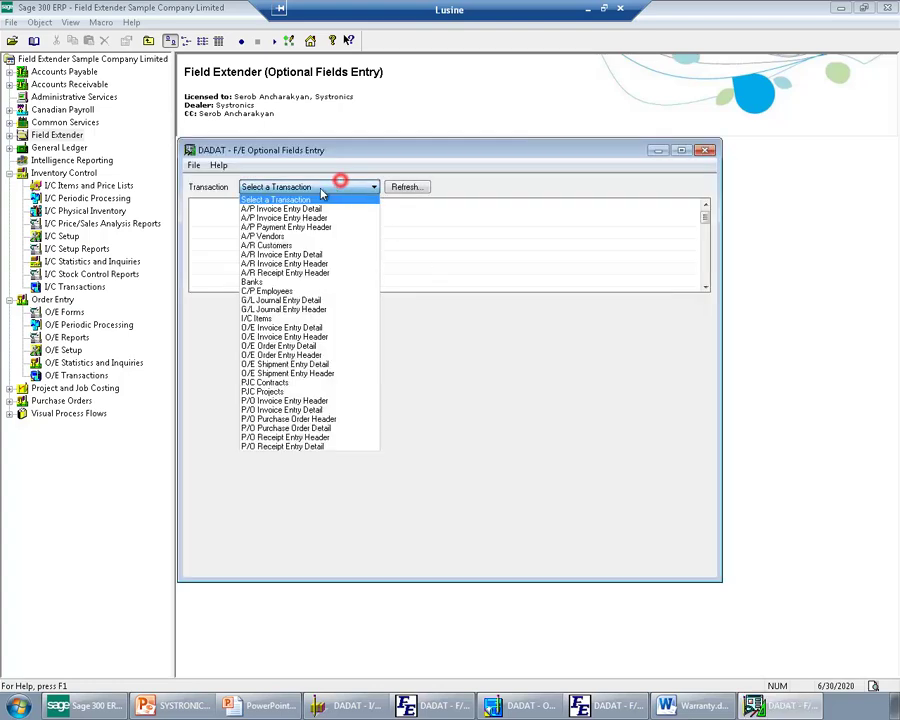
click(257, 286)
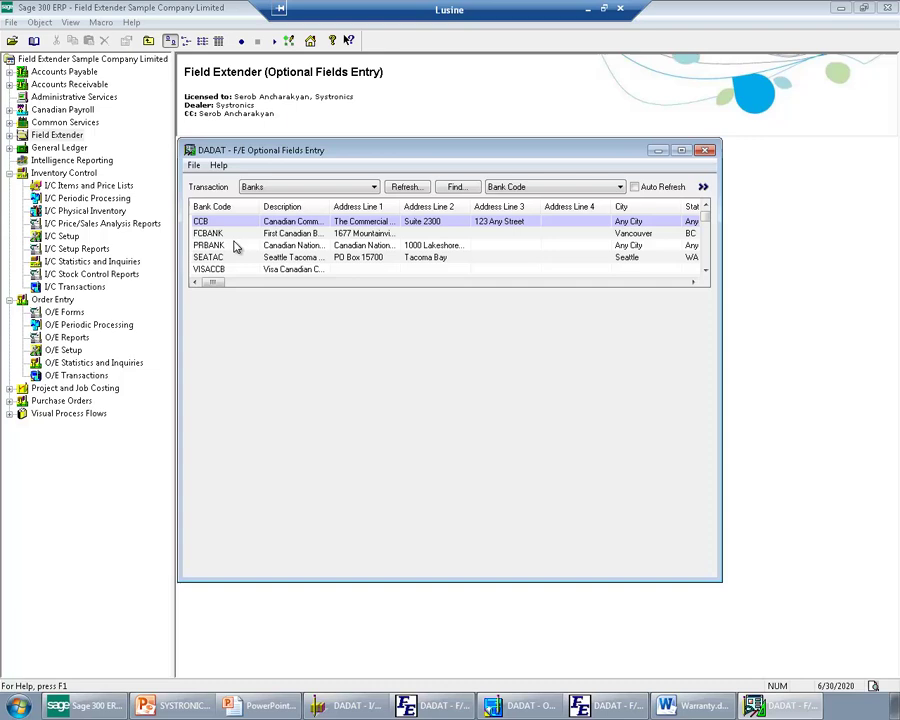
Attach Agreement Template.docx from the Desktop to bank CCB's Agreement field
click(269, 419)
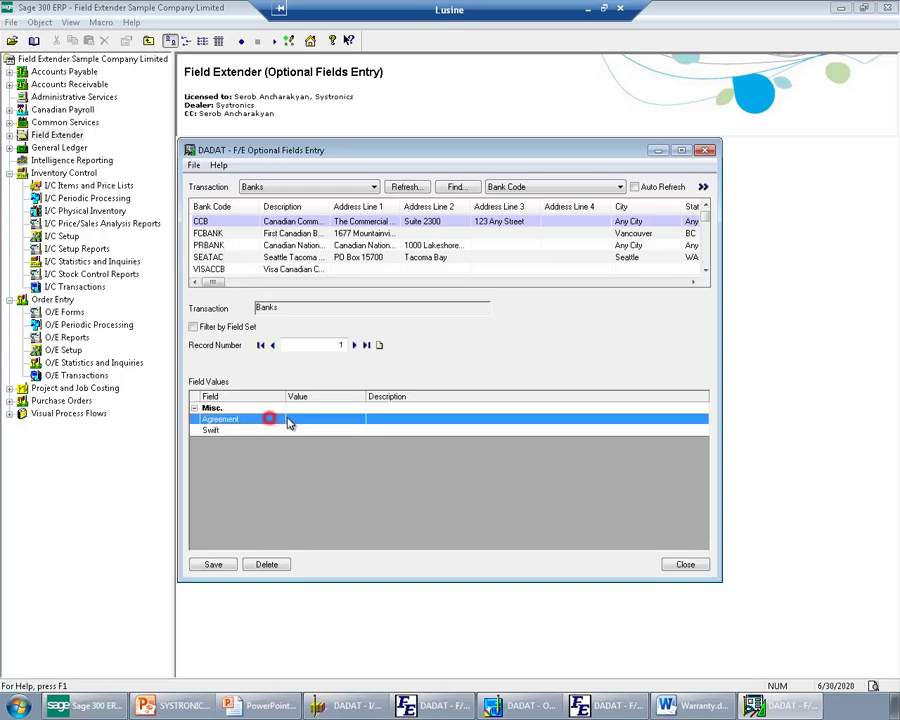
click(297, 419)
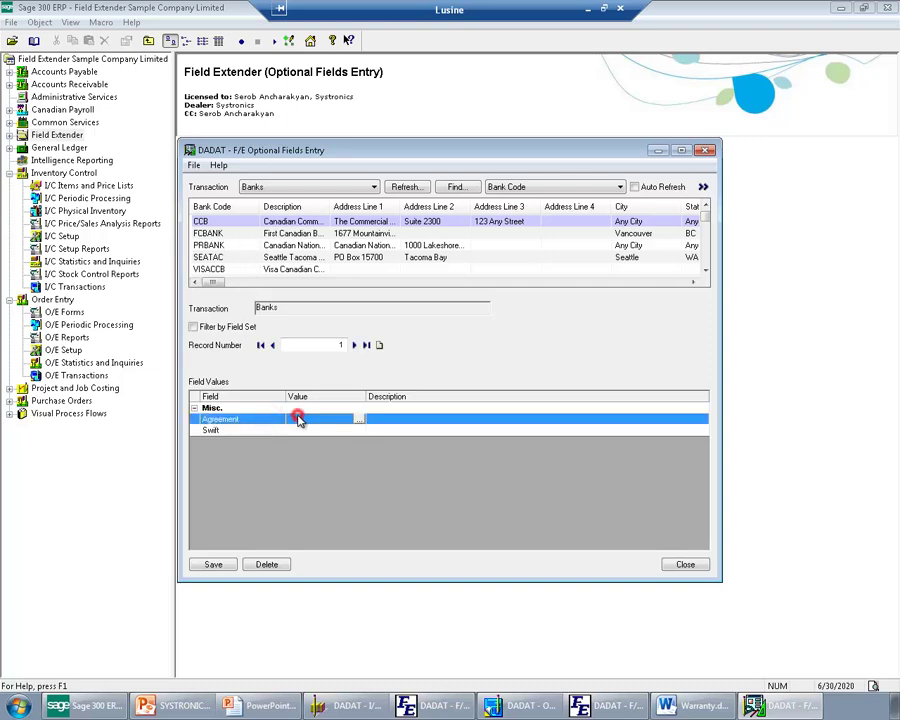
right_click(352, 424)
click(388, 430)
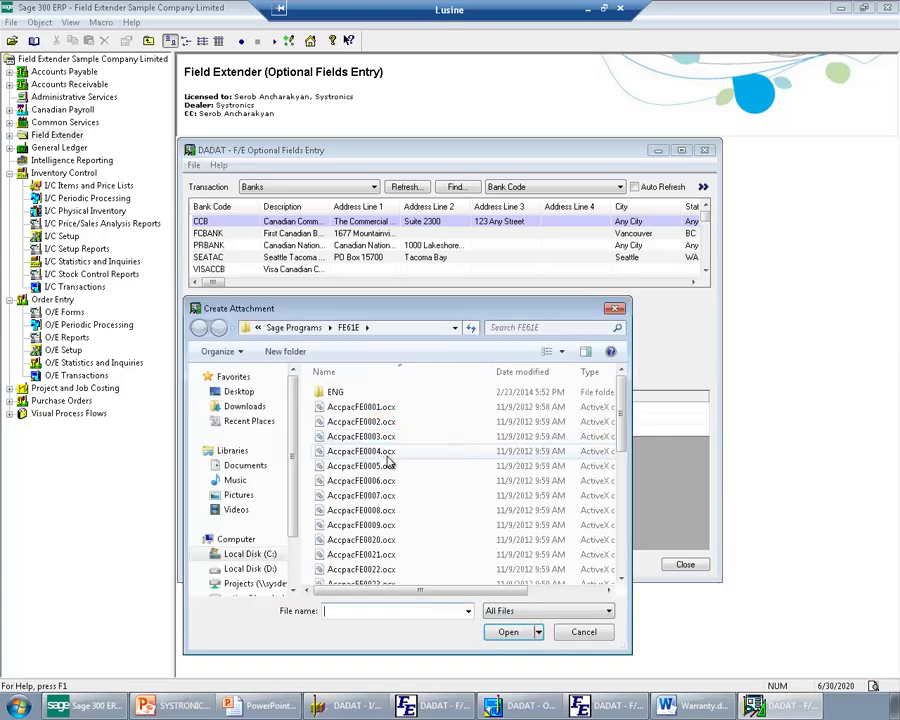
click(246, 393)
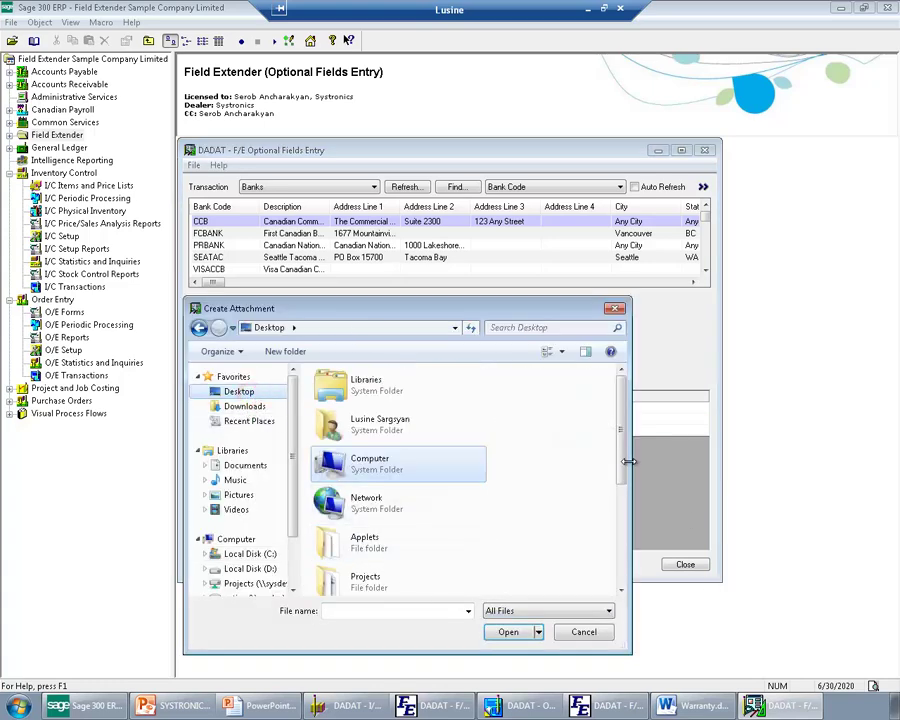
drag(624, 467, 603, 567)
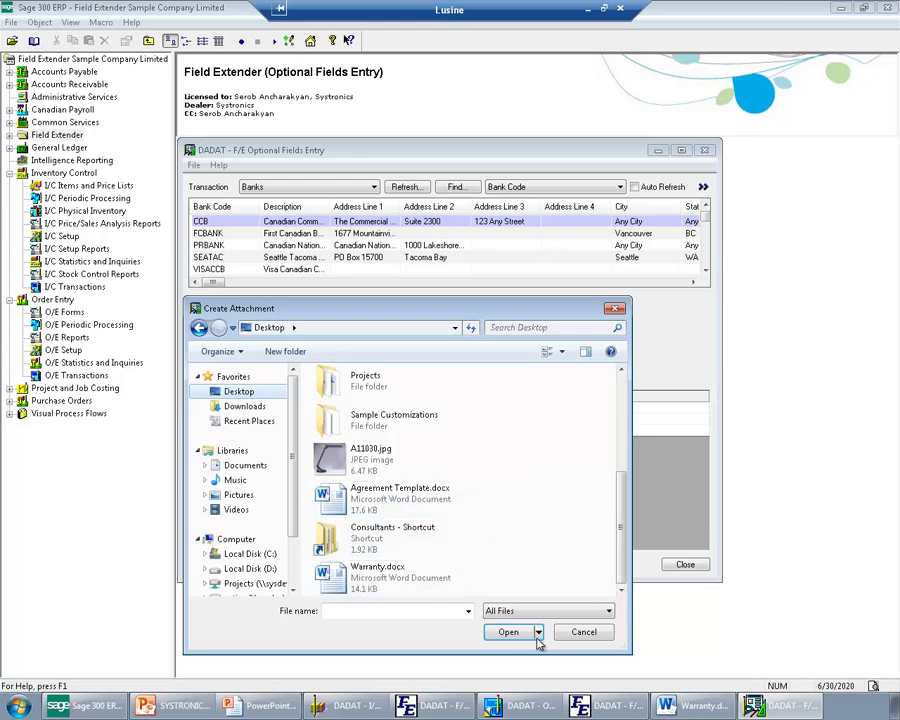
click(364, 506)
double_click(364, 506)
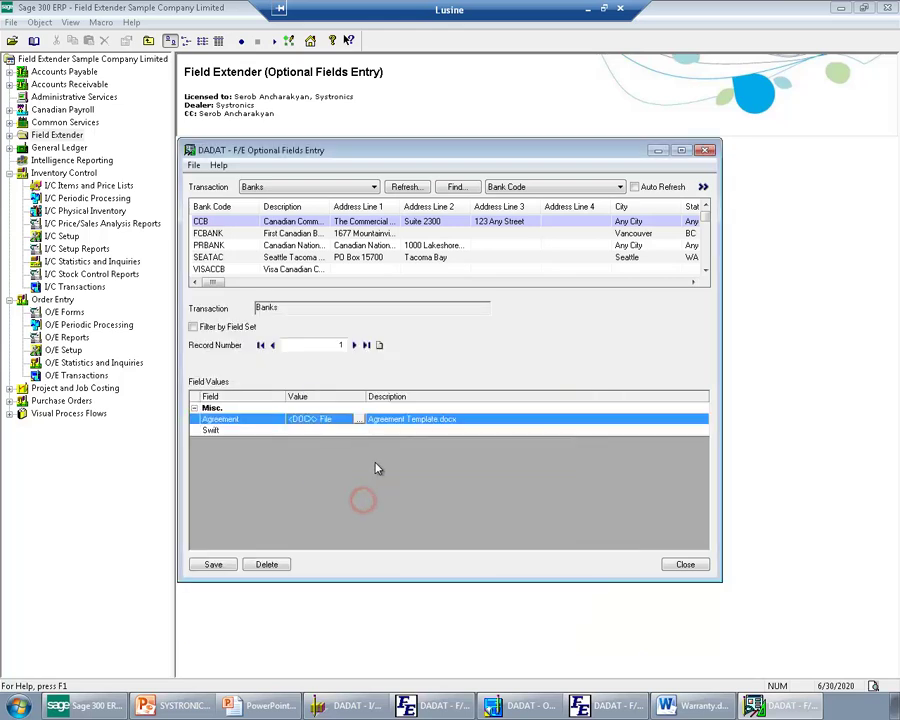
Enter 123ABC as the Swift value and save the bank's optional fields
click(326, 431)
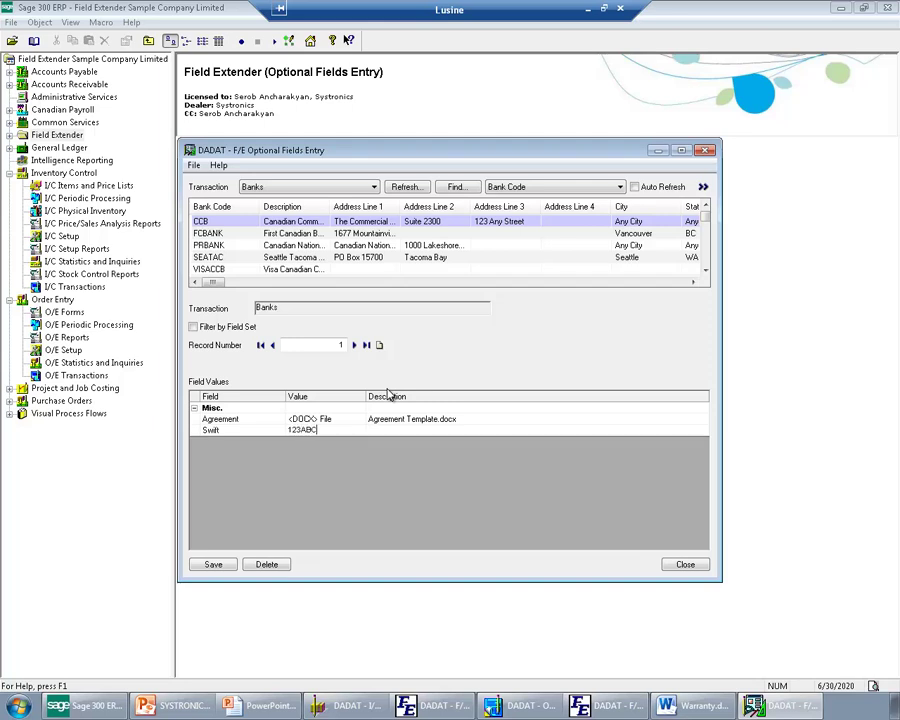
key(Return)
click(205, 568)
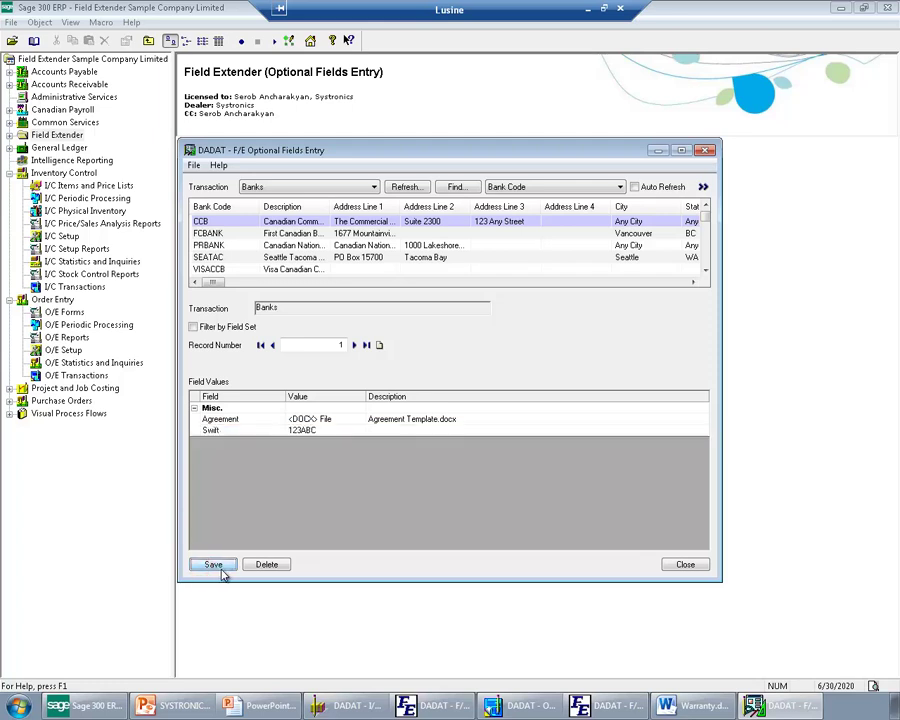
Drop down the Transaction list to pick a transaction type other than Banks
click(250, 187)
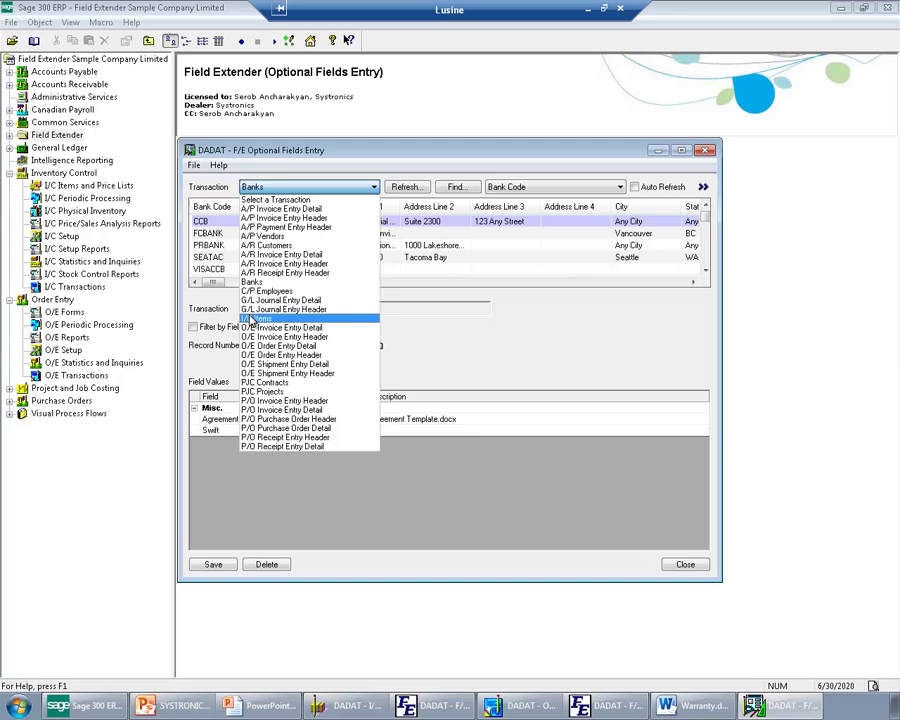